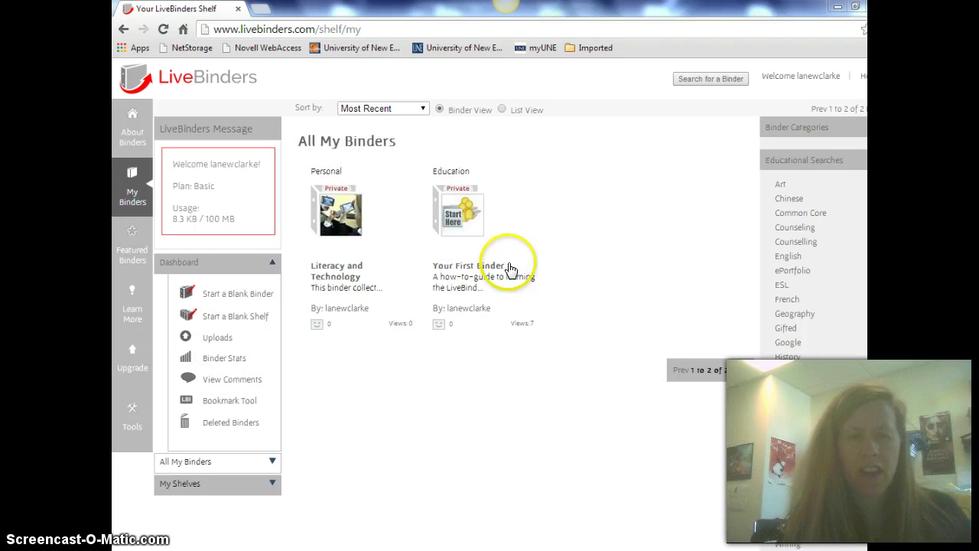
# Start a blank binder from the My Binders dashboard panel
pyautogui.moveTo(509, 268)
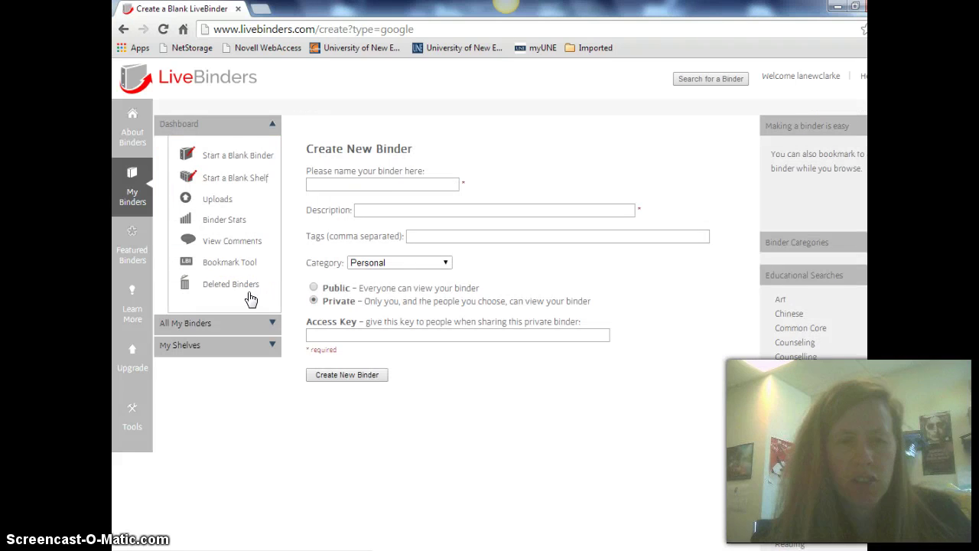
# Name the binder 'ELL and Literacy' and describe it as covering ELL students and literacy
pyautogui.click(398, 186)
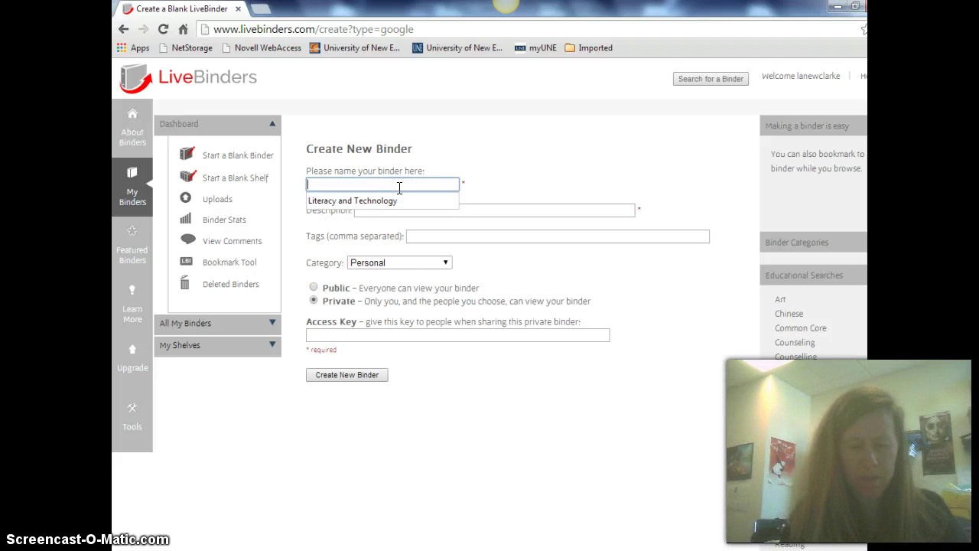
pyautogui.write('ELL and')
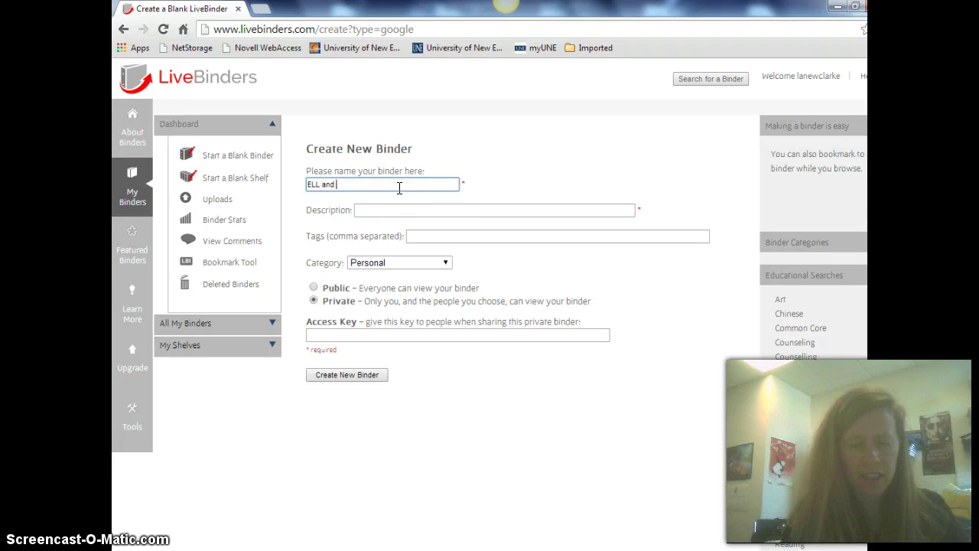
pyautogui.write(' Literacy')
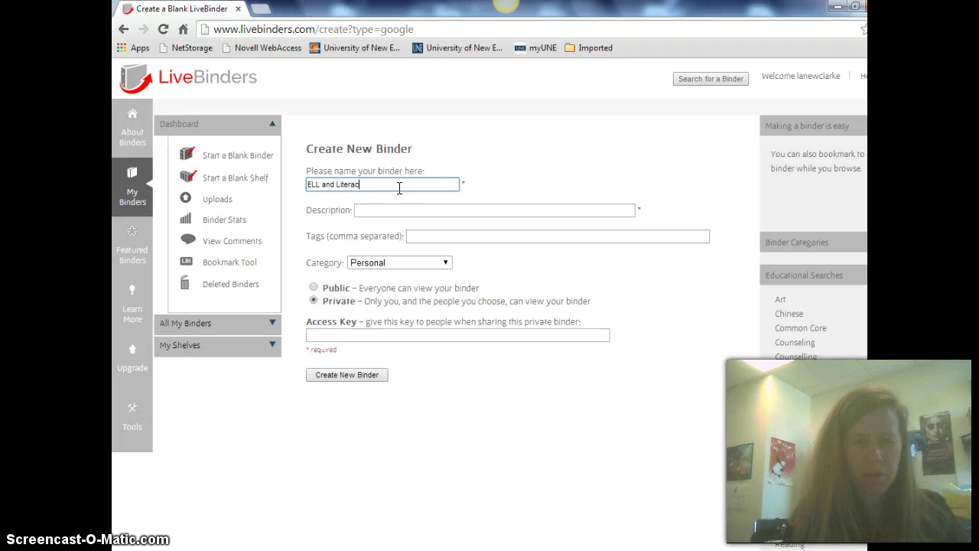
pyautogui.click(399, 209)
pyautogui.write('T')
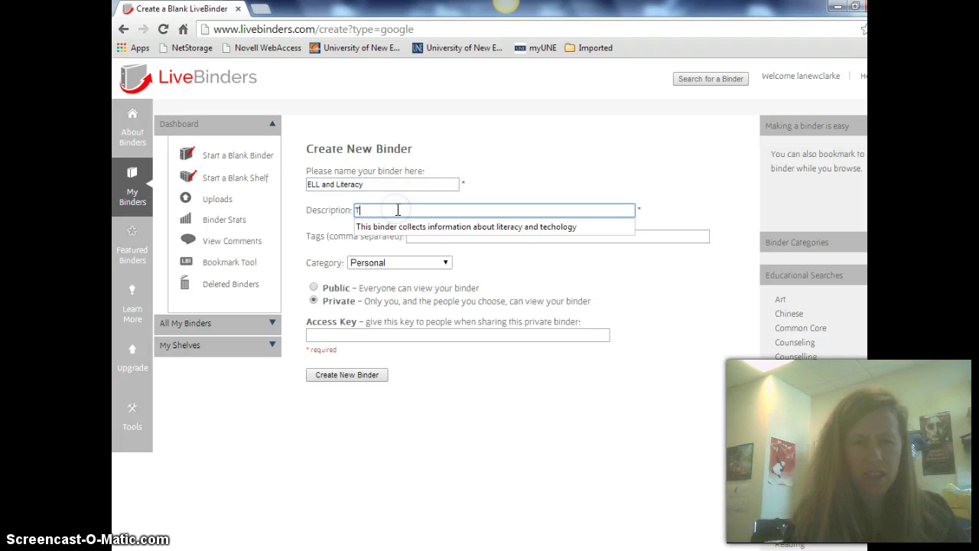
pyautogui.write('his bind')
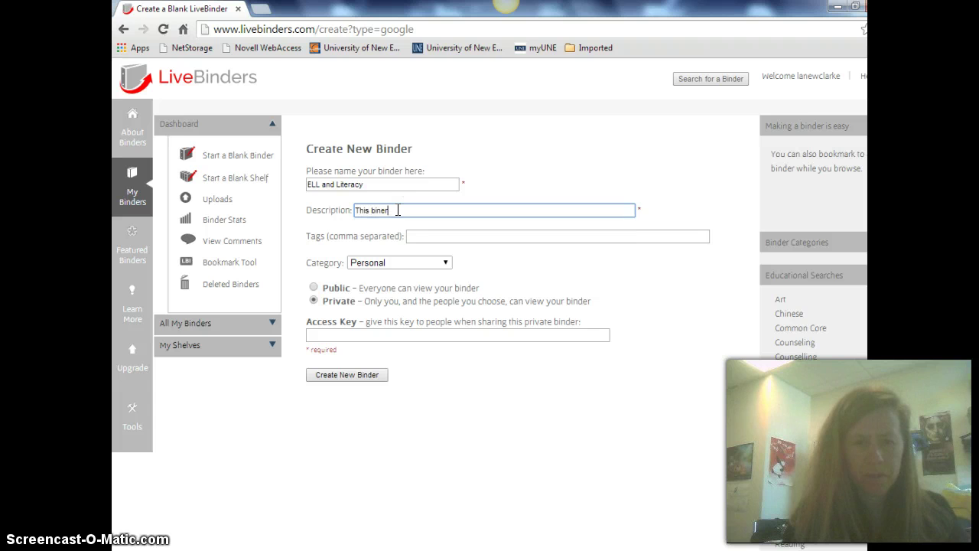
pyautogui.press('BackSpace')
pyautogui.press('BackSpace')
pyautogui.write('nd')
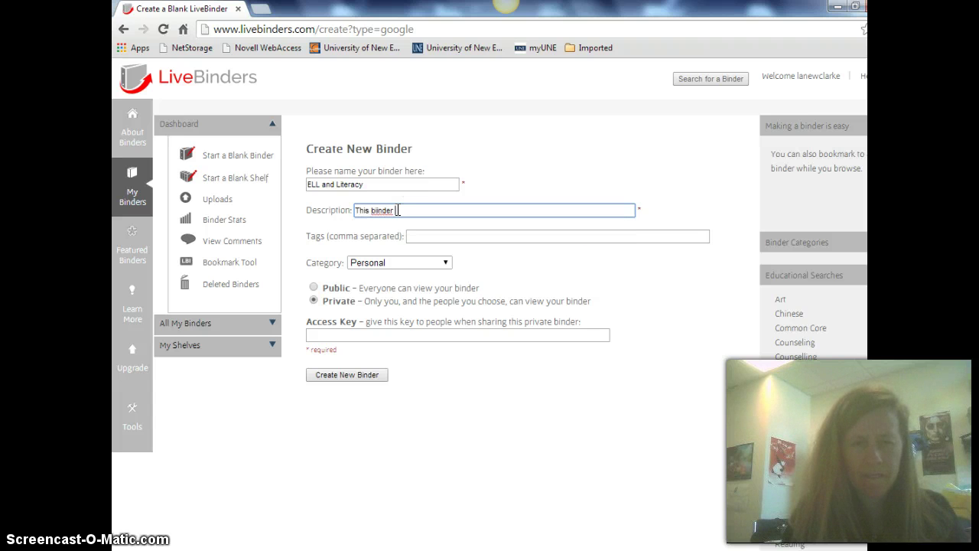
pyautogui.press('BackSpace')
pyautogui.press('BackSpace')
pyautogui.press('BackSpace')
pyautogui.press('BackSpace')
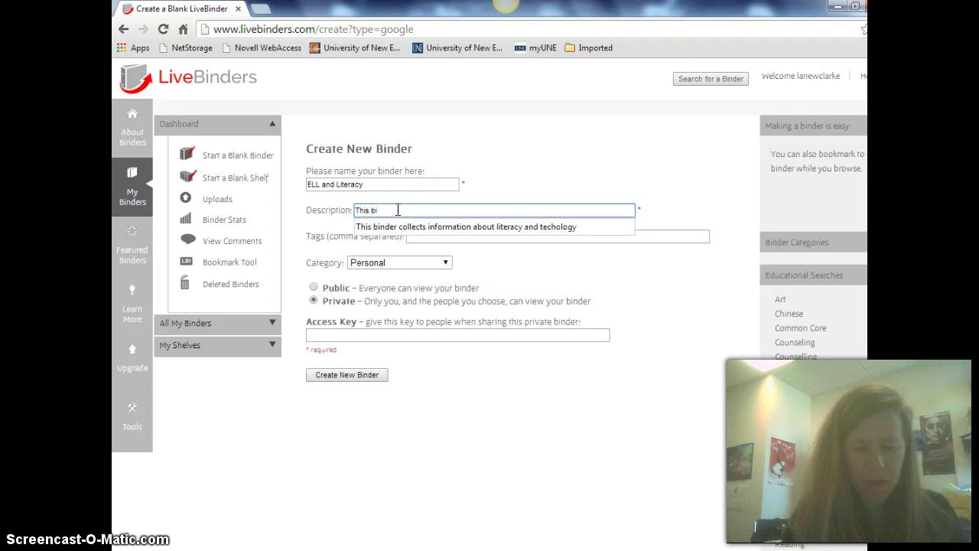
pyautogui.write('nder will have')
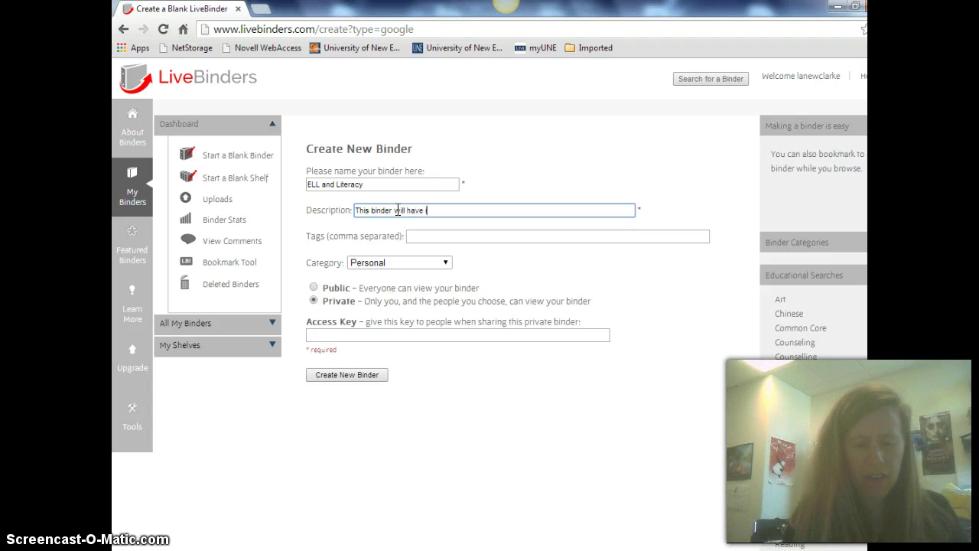
pyautogui.write(' information about ')
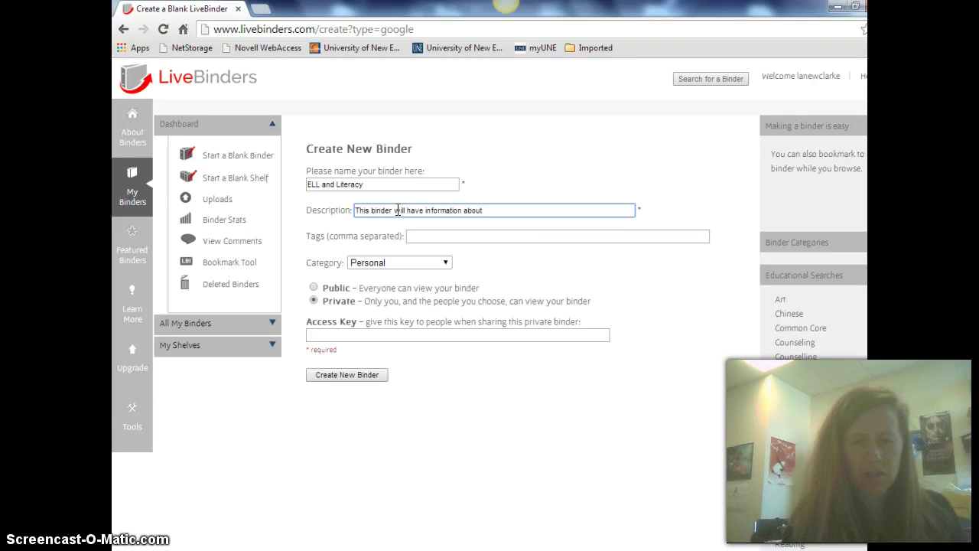
pyautogui.write('working with ELL students and')
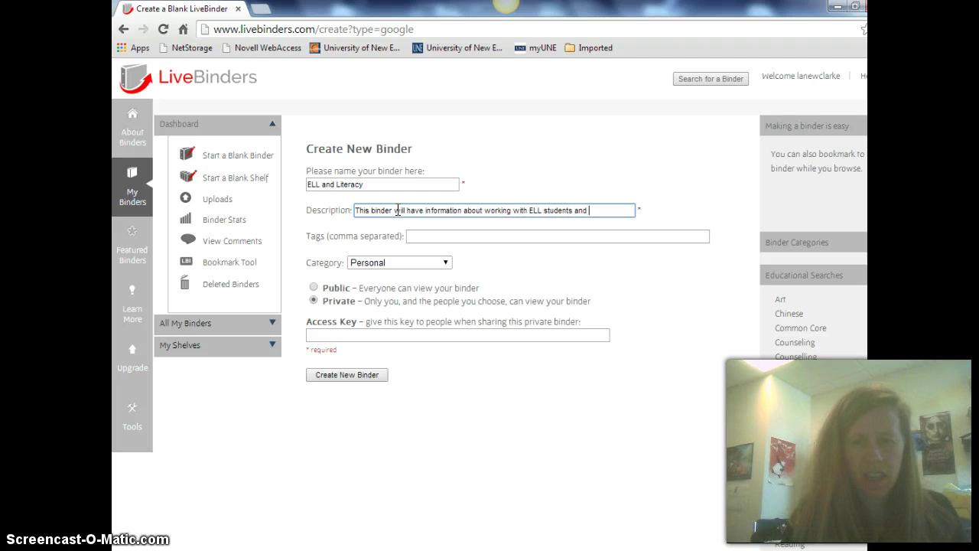
pyautogui.write(' literaacy')
pyautogui.moveTo(380, 211); pyautogui.dragTo(283, 307)
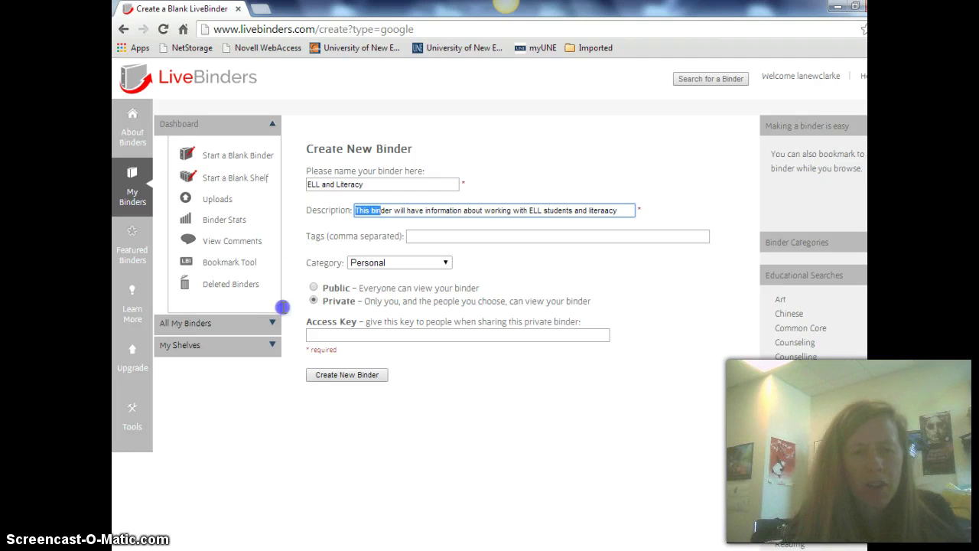
# Enter a sharing access key and create the private binder
pyautogui.click(326, 334)
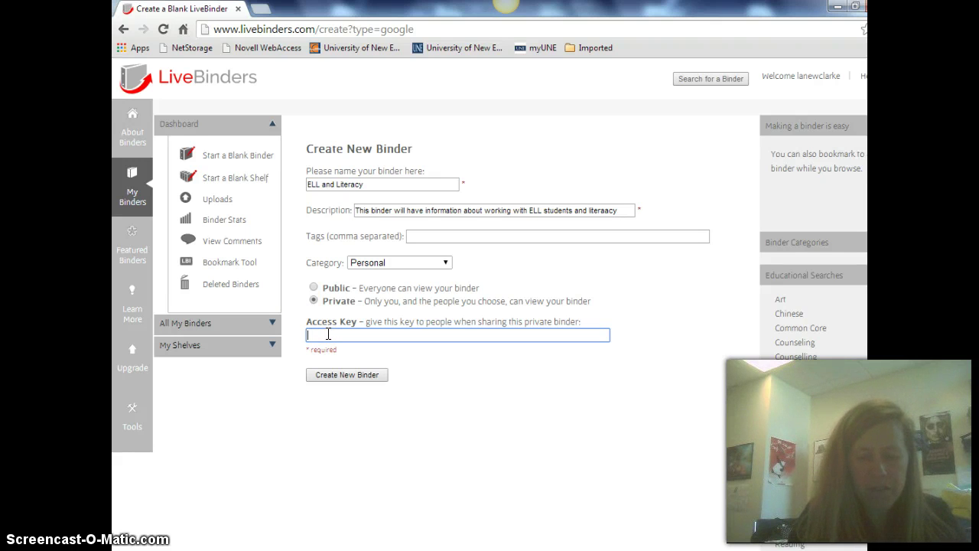
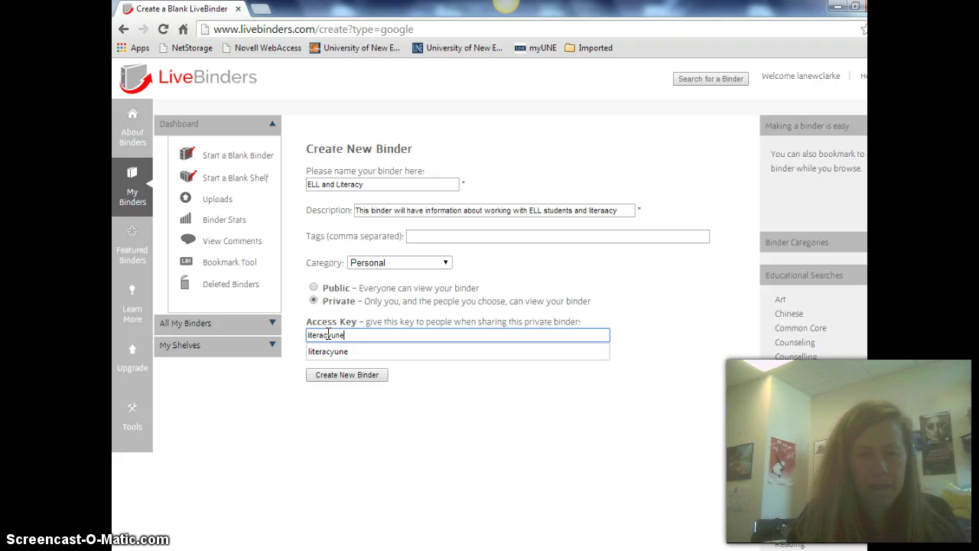
pyautogui.click(332, 375)
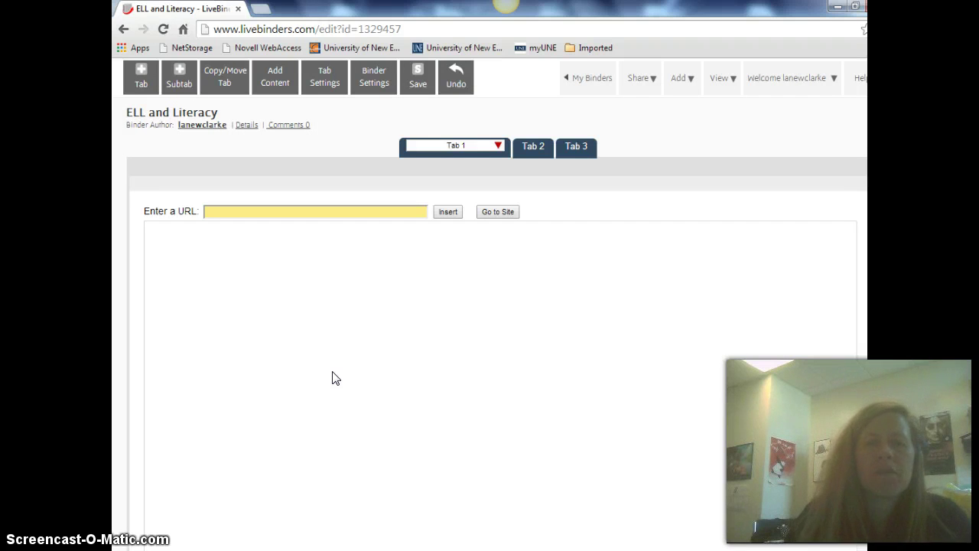
# Rename the binder's first tab to Comprehension
pyautogui.moveTo(435, 140)
pyautogui.mouseDown()
pyautogui.moveTo(513, 157)
pyautogui.moveTo(579, 157)
pyautogui.mouseUp()
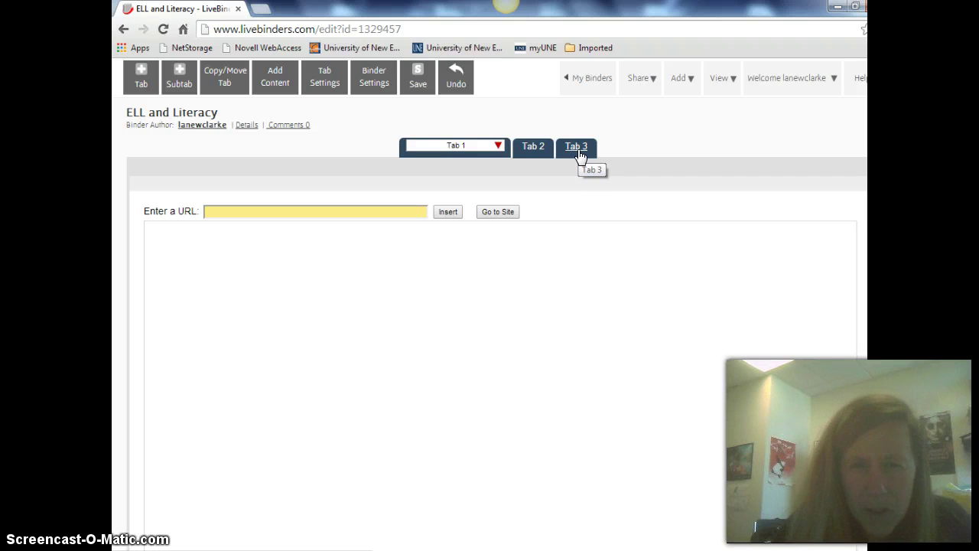
pyautogui.moveTo(579, 156); pyautogui.dragTo(499, 149)
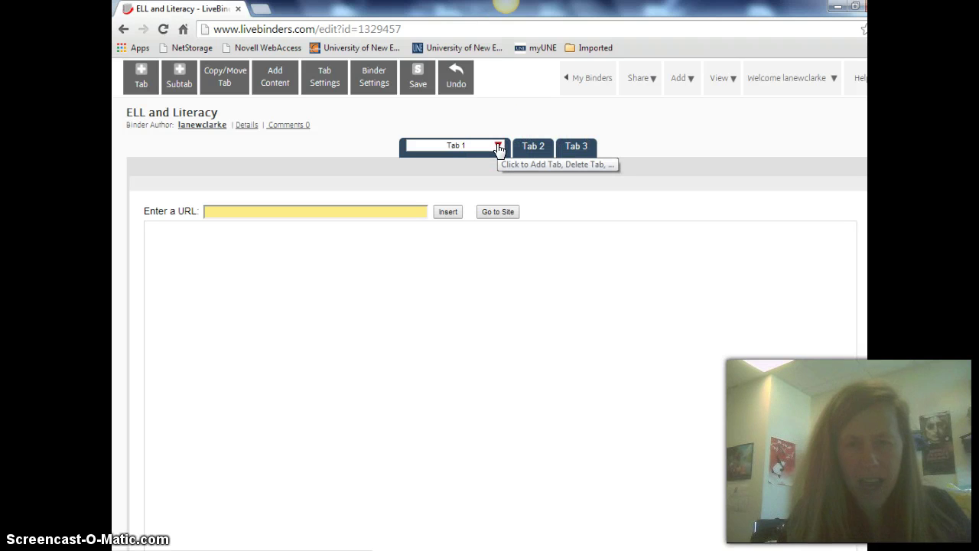
pyautogui.click(489, 148)
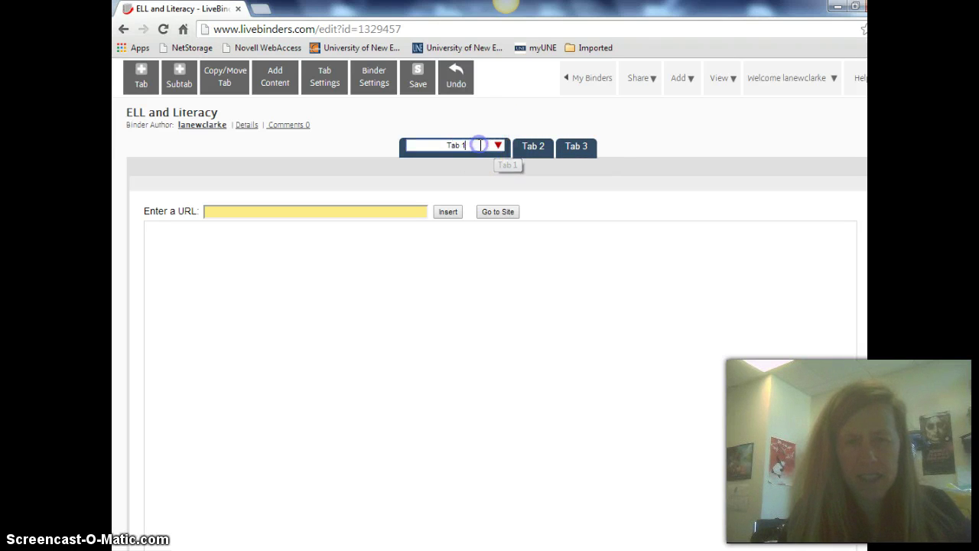
pyautogui.press('BackSpace')
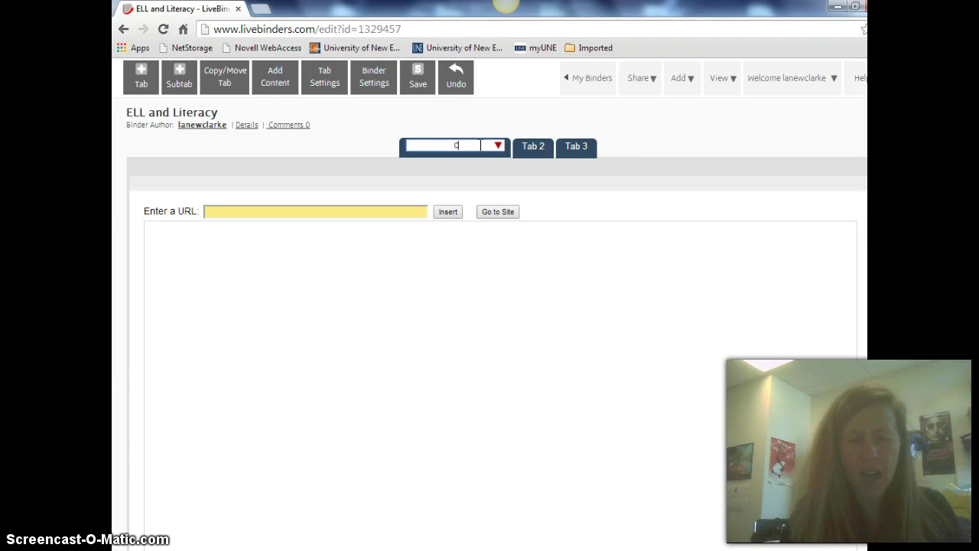
pyautogui.write('Compr')
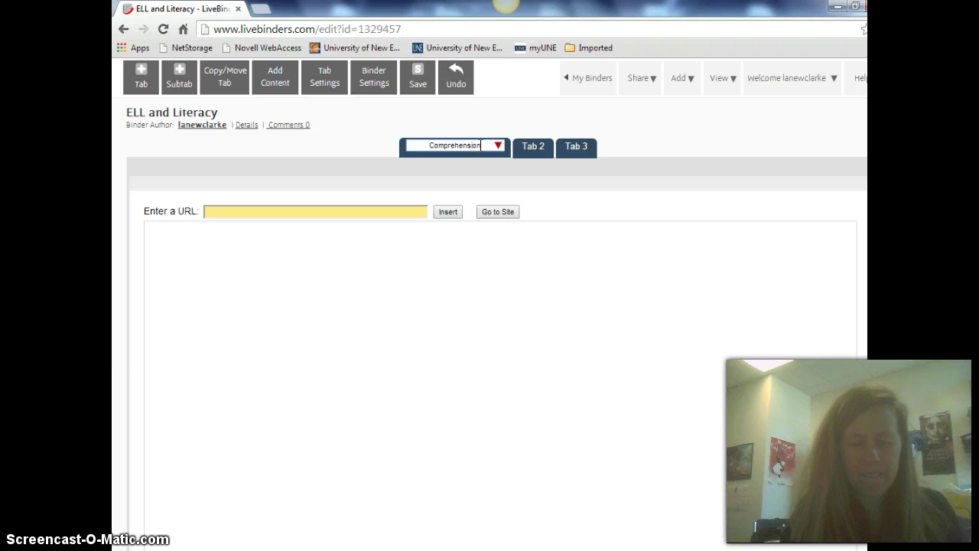
pyautogui.write('ehension')
# Rename the second tab to Fluency and the third to Vocabulary
pyautogui.moveTo(502, 153); pyautogui.dragTo(534, 146)
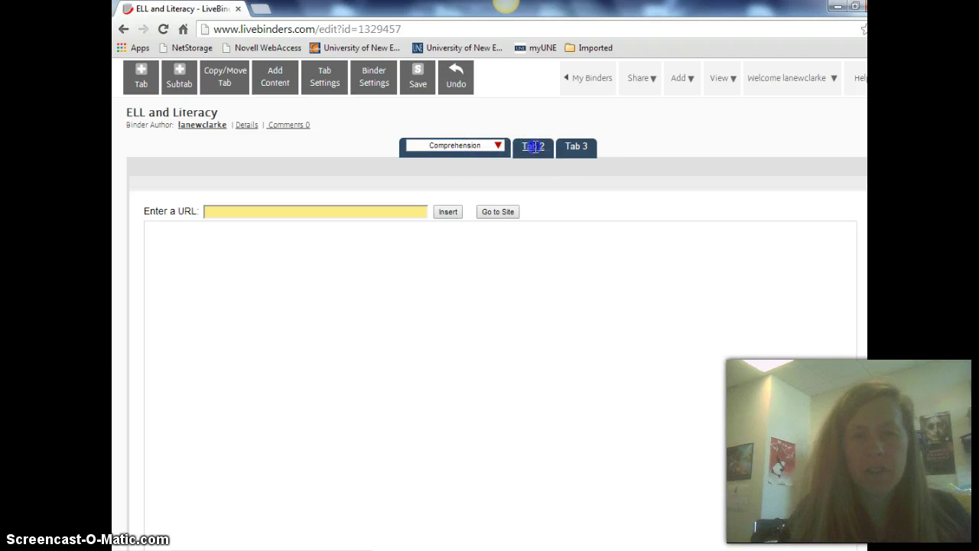
pyautogui.click(534, 146)
pyautogui.tripleClick(536, 145)
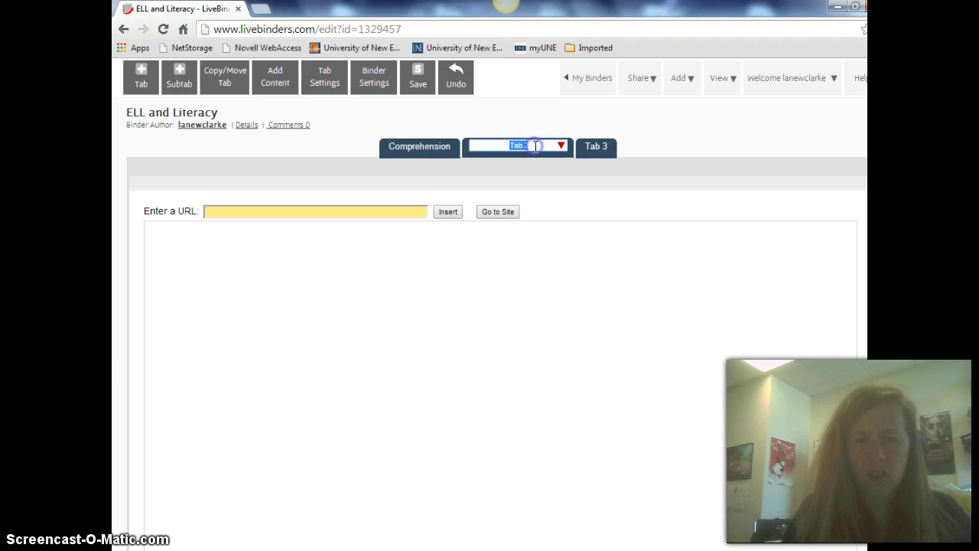
pyautogui.write('T')
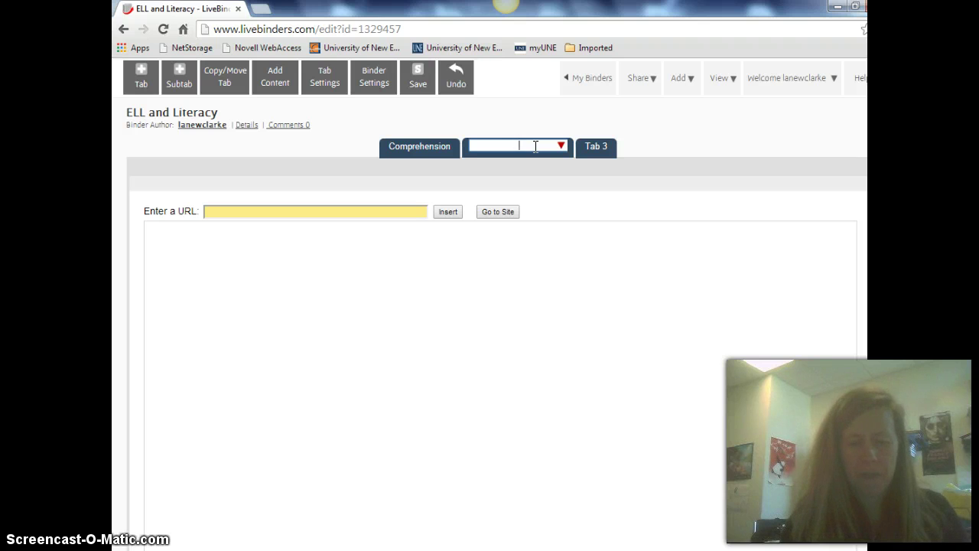
pyautogui.write('luency')
pyautogui.click(600, 147)
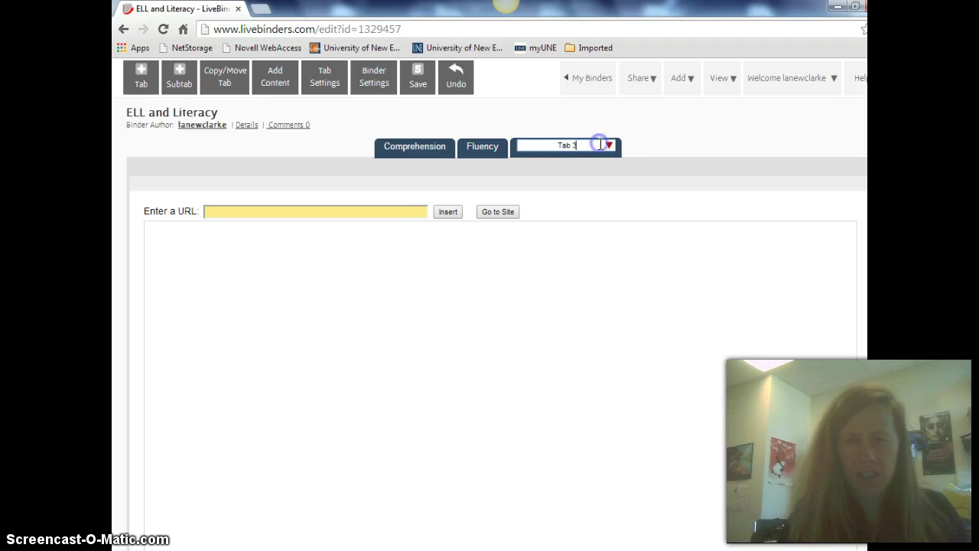
pyautogui.press('BackSpace')
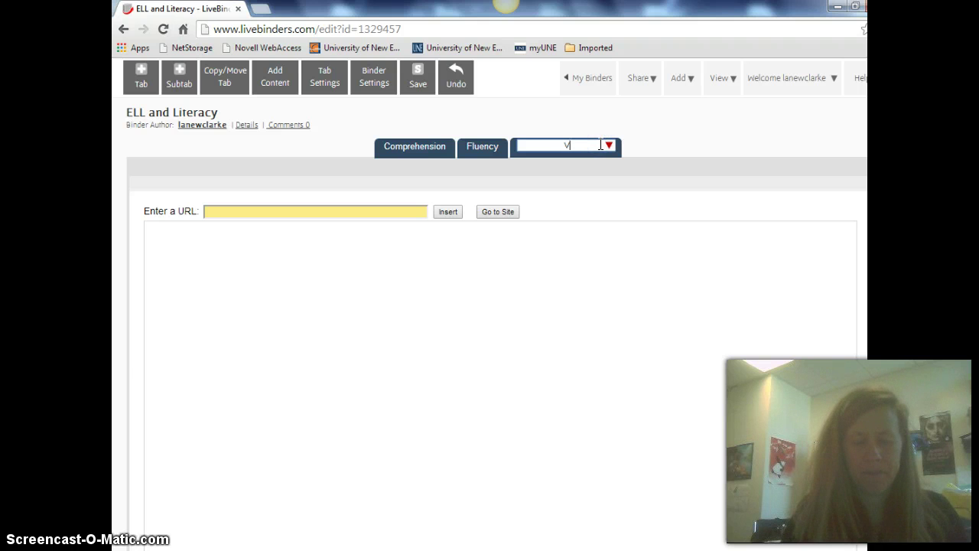
pyautogui.write('Vocabulary')
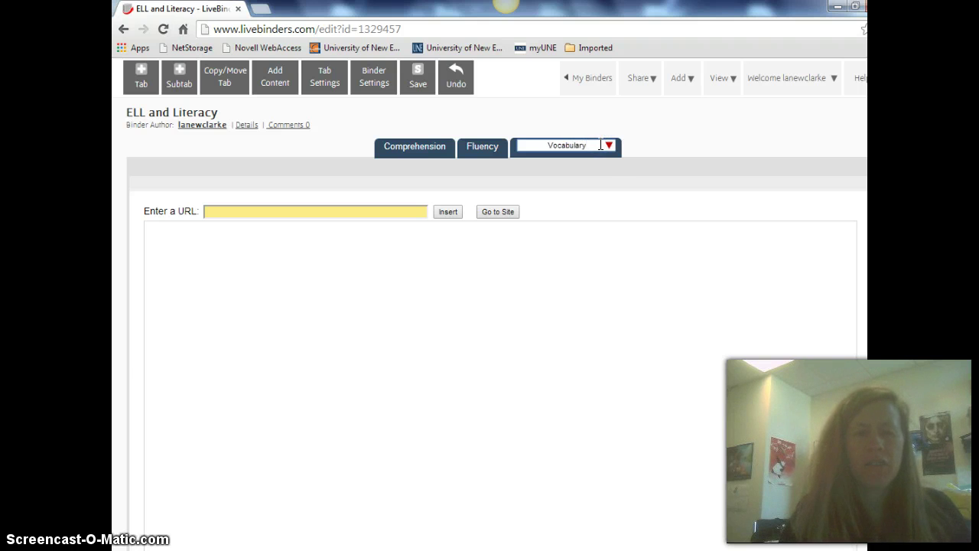
pyautogui.click(610, 146)
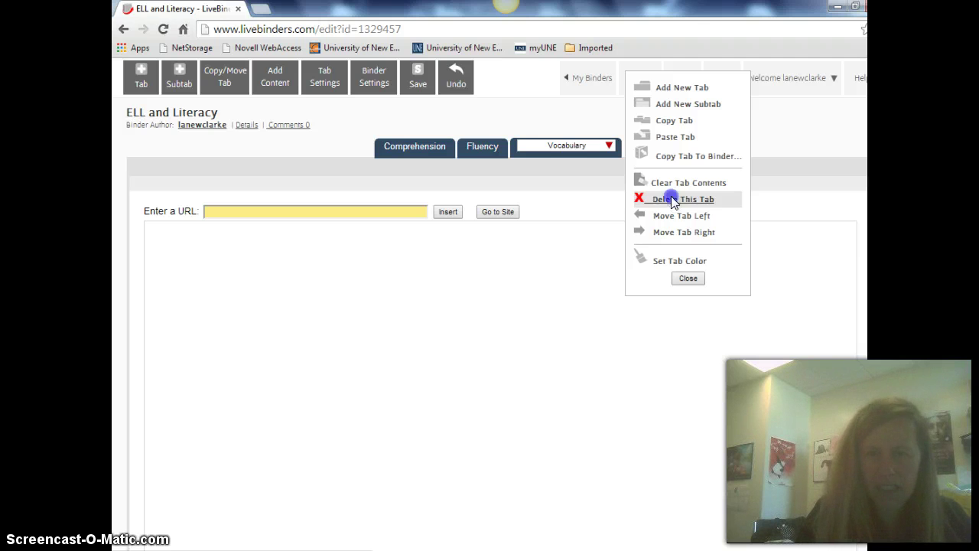
pyautogui.click(673, 201)
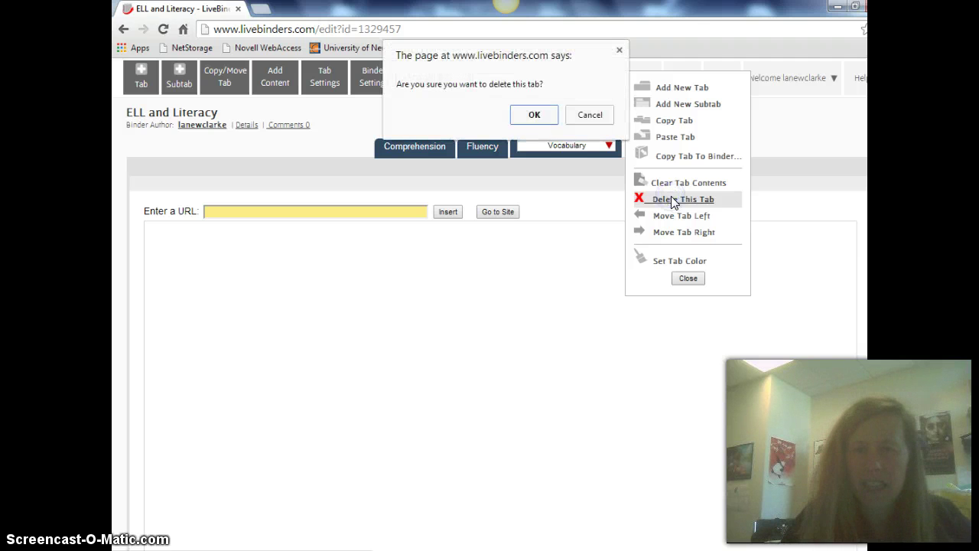
pyautogui.click(545, 118)
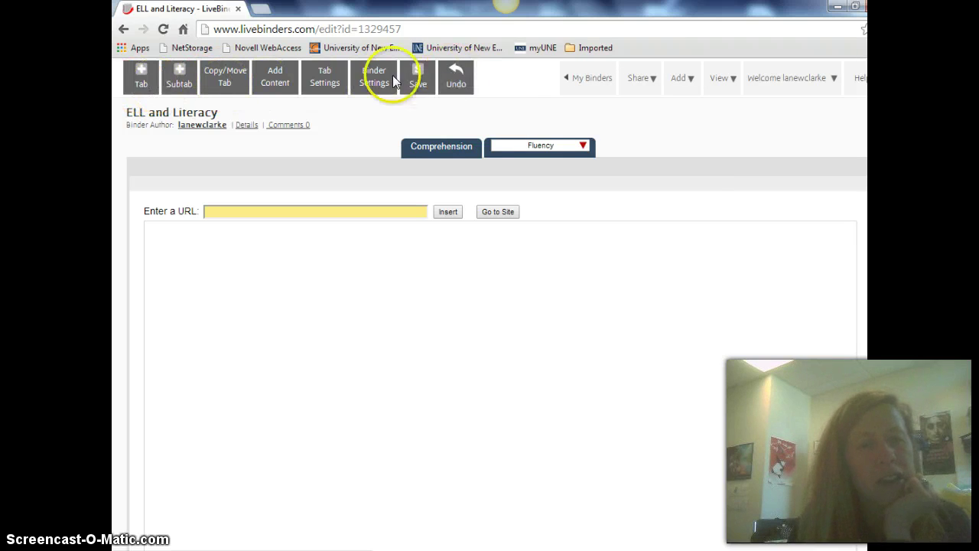
pyautogui.click(140, 78)
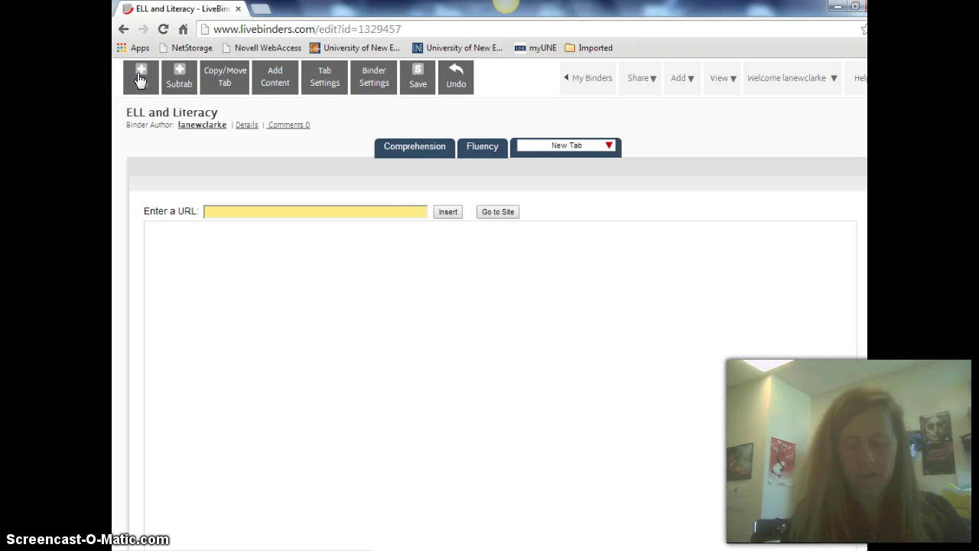
pyautogui.click(589, 143)
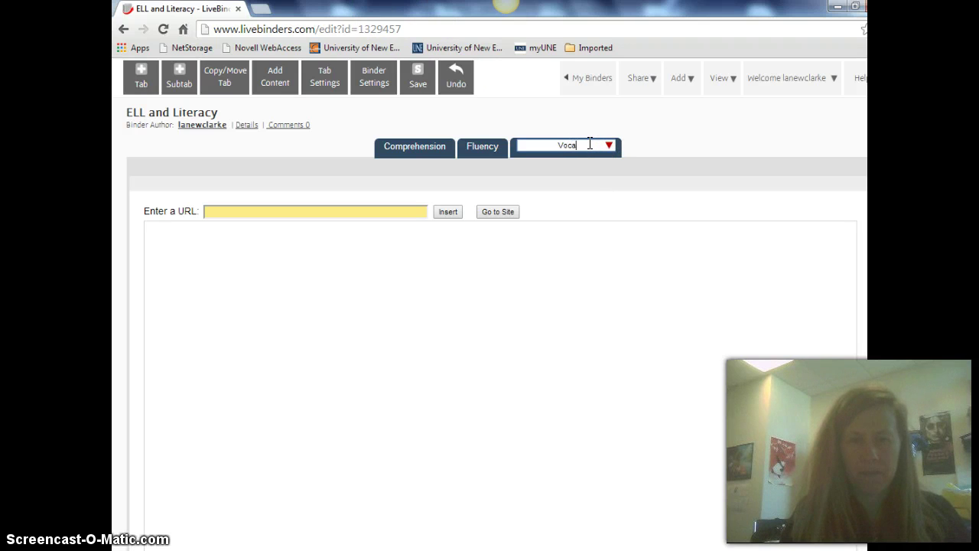
pyautogui.write('Vocabulary')
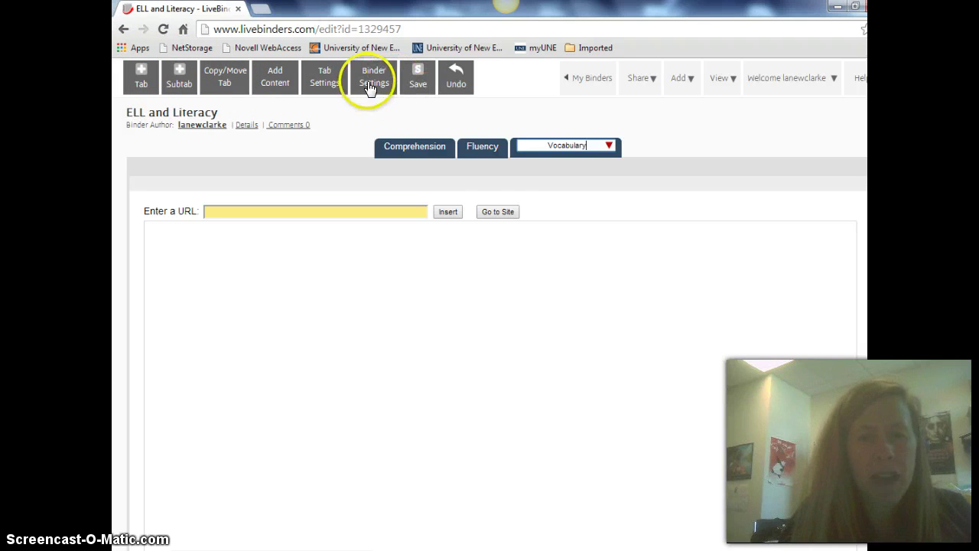
# Add K-2 and 3-5 subtabs under the Comprehension tab
pyautogui.click(412, 144)
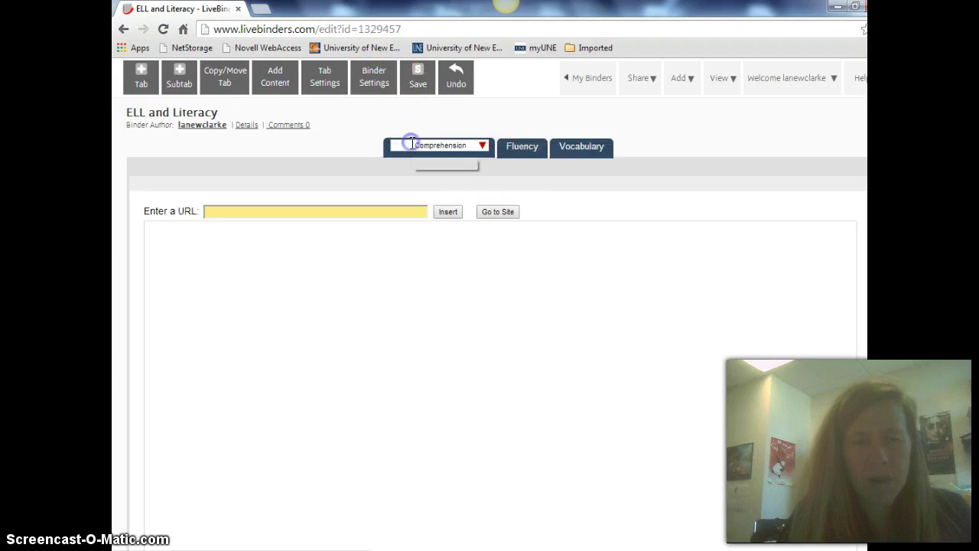
pyautogui.click(182, 78)
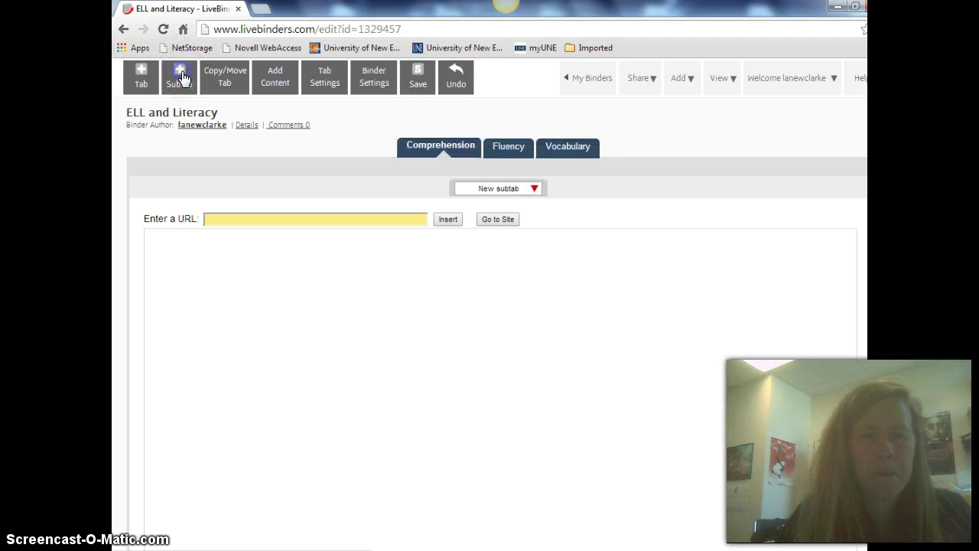
pyautogui.click(519, 188)
pyautogui.press('BackSpace')
pyautogui.press('BackSpace')
pyautogui.press('BackSpace')
pyautogui.press('BackSpace')
pyautogui.press('BackSpace')
pyautogui.press('BackSpace')
pyautogui.press('BackSpace')
pyautogui.press('BackSpace')
pyautogui.press('BackSpace')
pyautogui.press('BackSpace')
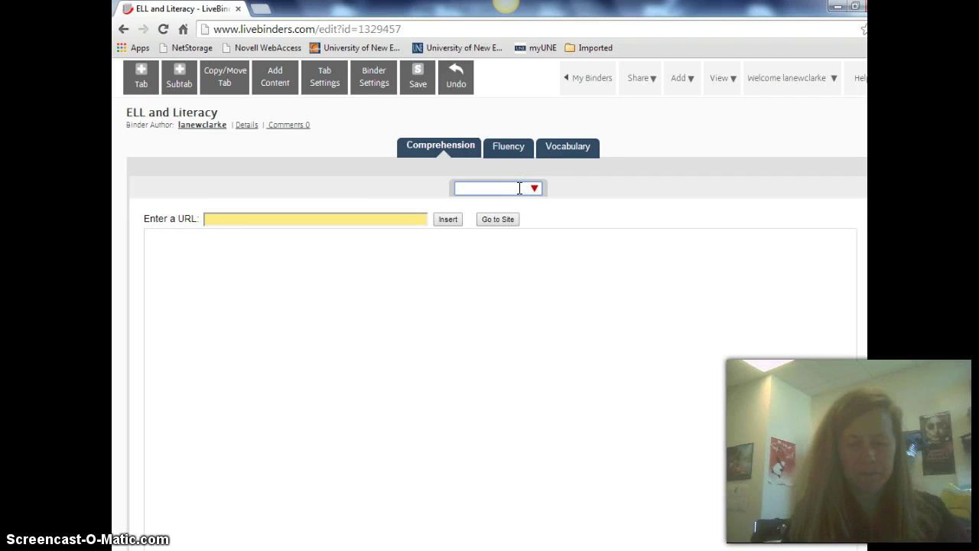
pyautogui.write('K-2')
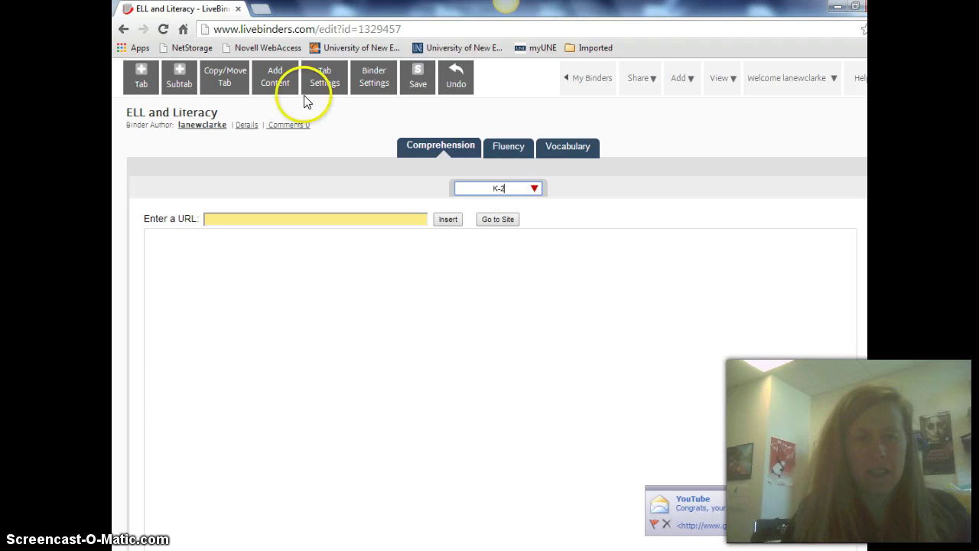
pyautogui.click(180, 79)
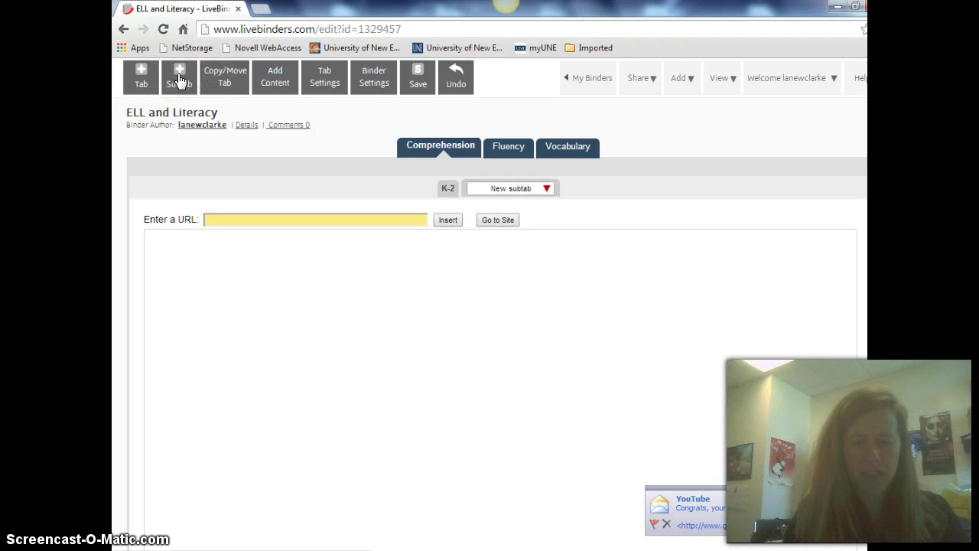
pyautogui.click(399, 131)
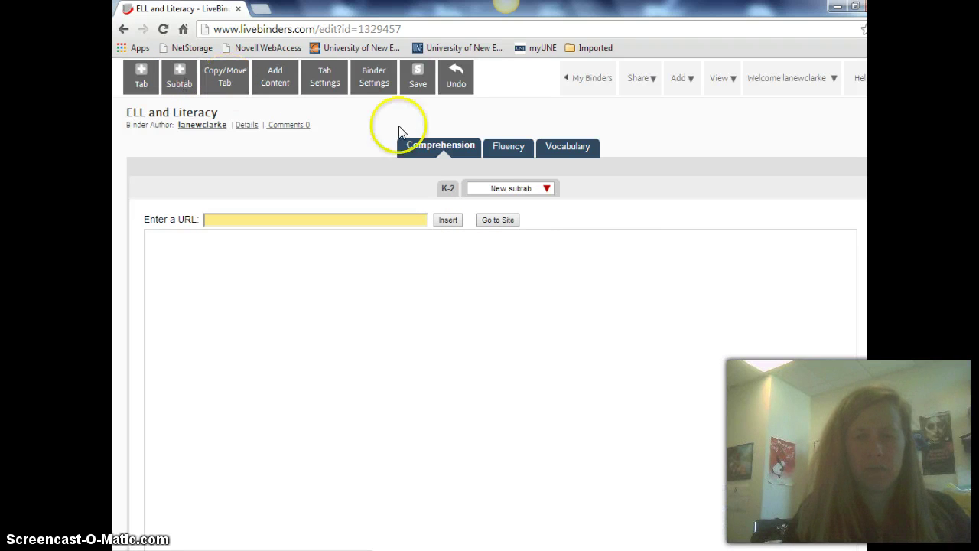
pyautogui.click(536, 188)
pyautogui.click(496, 189)
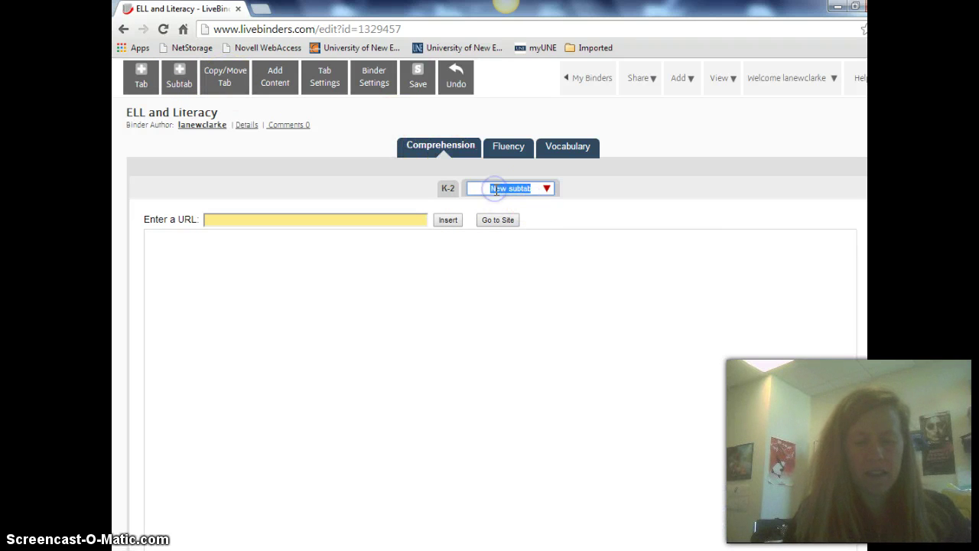
pyautogui.write('3')
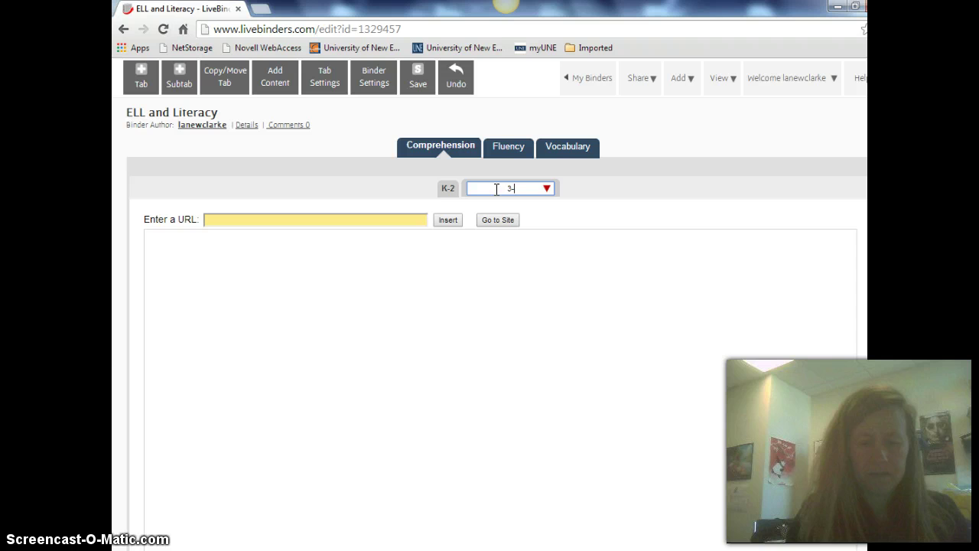
pyautogui.write('-5')
# Add Middle Grades and High school subtabs, then select K-2
pyautogui.click(179, 77)
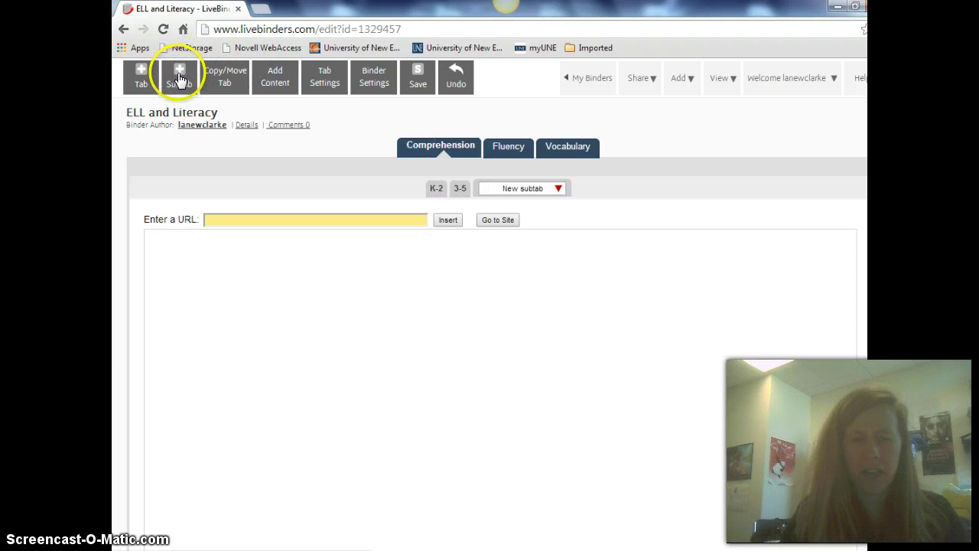
pyautogui.click(542, 189)
pyautogui.click(506, 189)
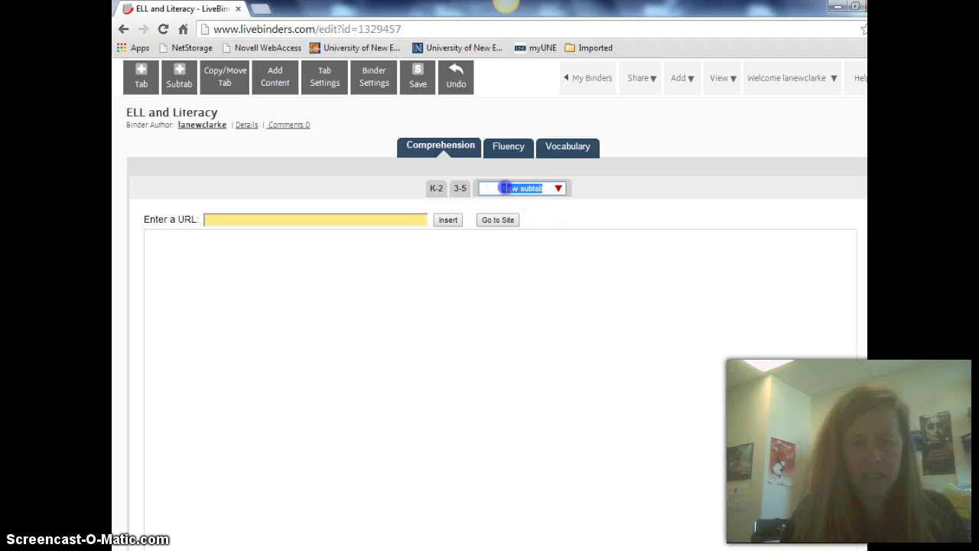
pyautogui.write('Middle Gra')
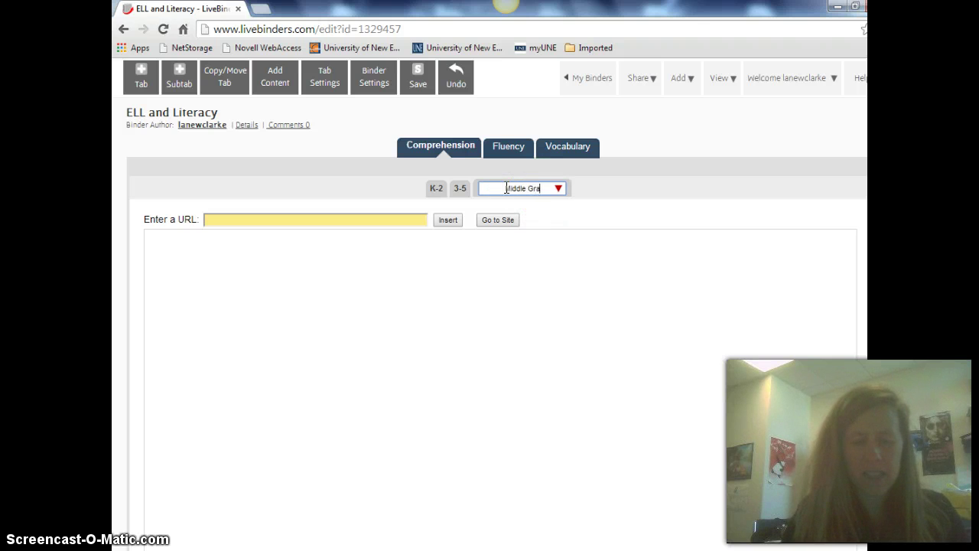
pyautogui.write('des')
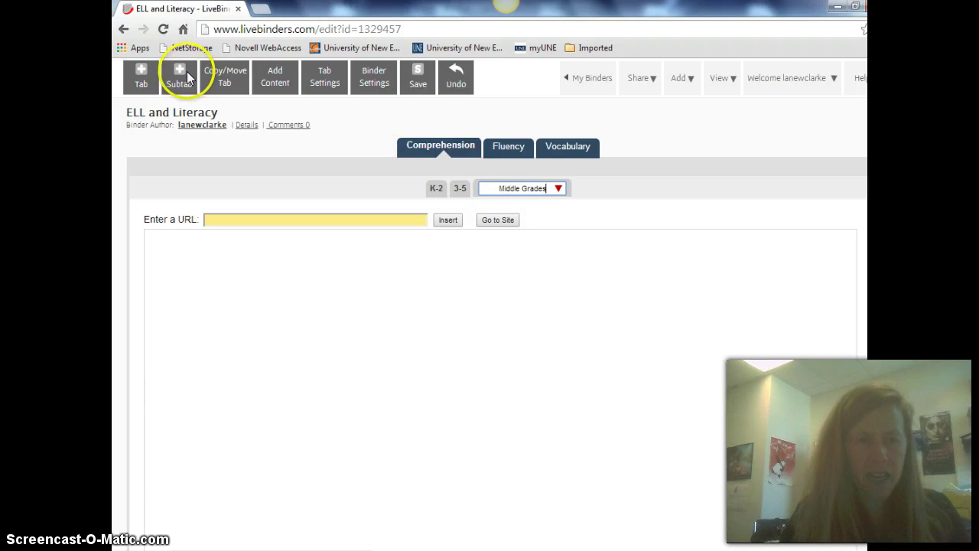
pyautogui.click(176, 73)
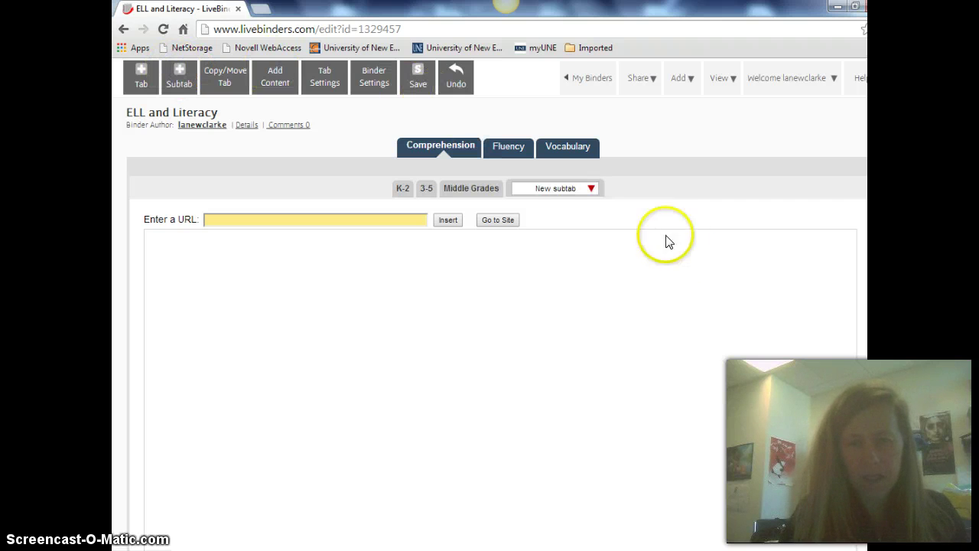
pyautogui.click(555, 190)
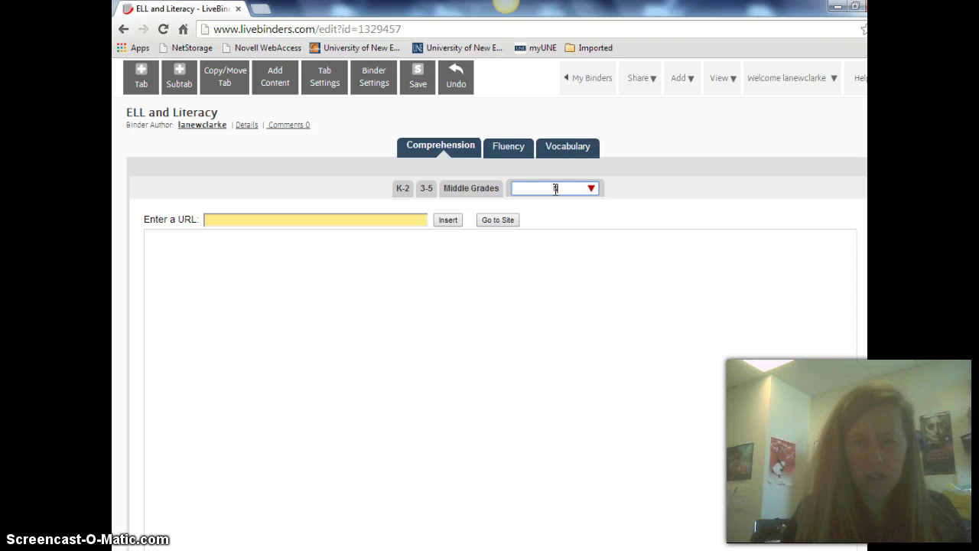
pyautogui.write('High sc')
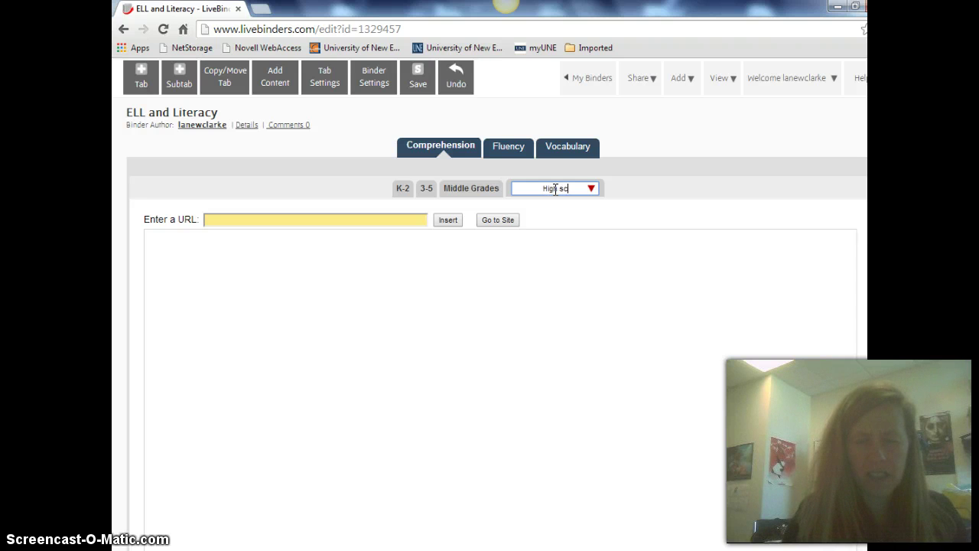
pyautogui.write('hool')
pyautogui.click(516, 247)
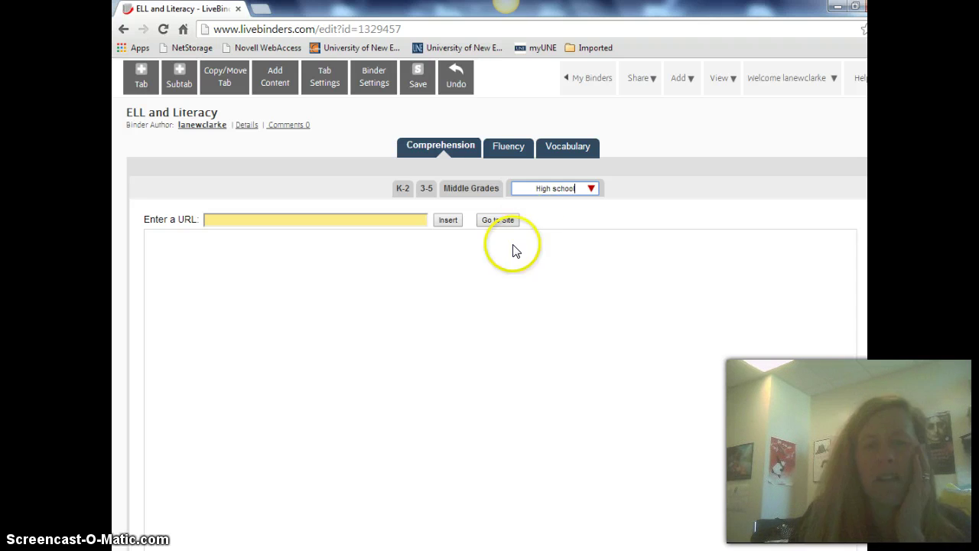
pyautogui.click(401, 188)
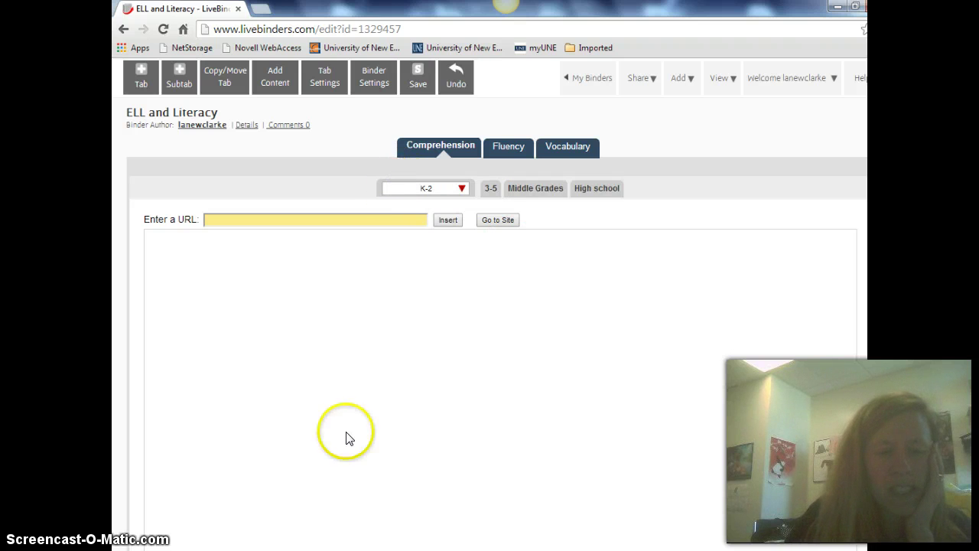
# In another browser window, search Google for 'ELL comprehension K-2'
pyautogui.moveTo(350, 550)
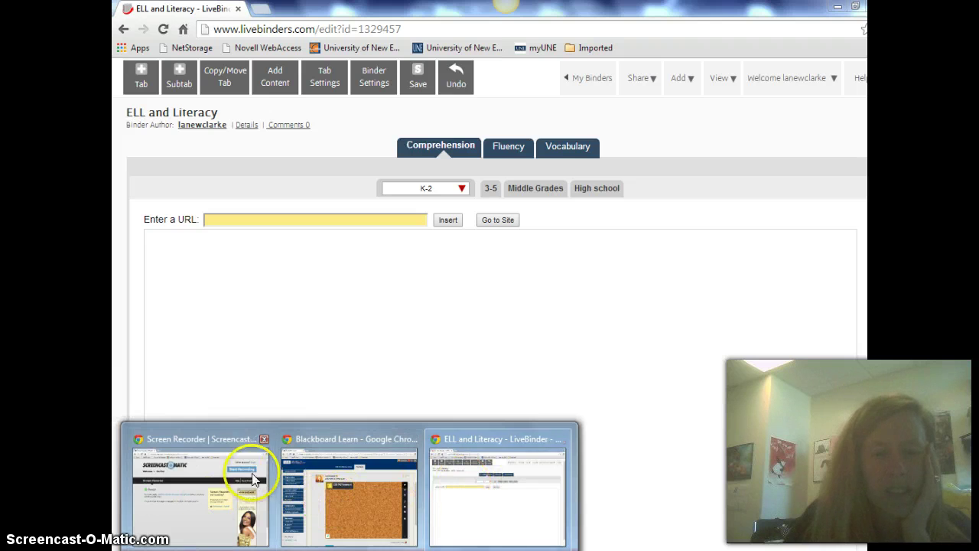
pyautogui.click(222, 490)
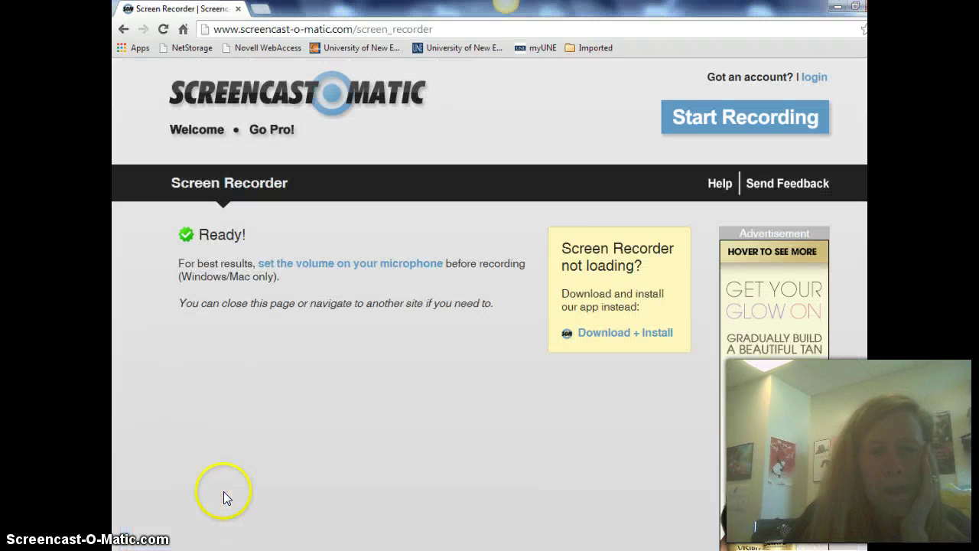
pyautogui.click(284, 27)
pyautogui.write('www.')
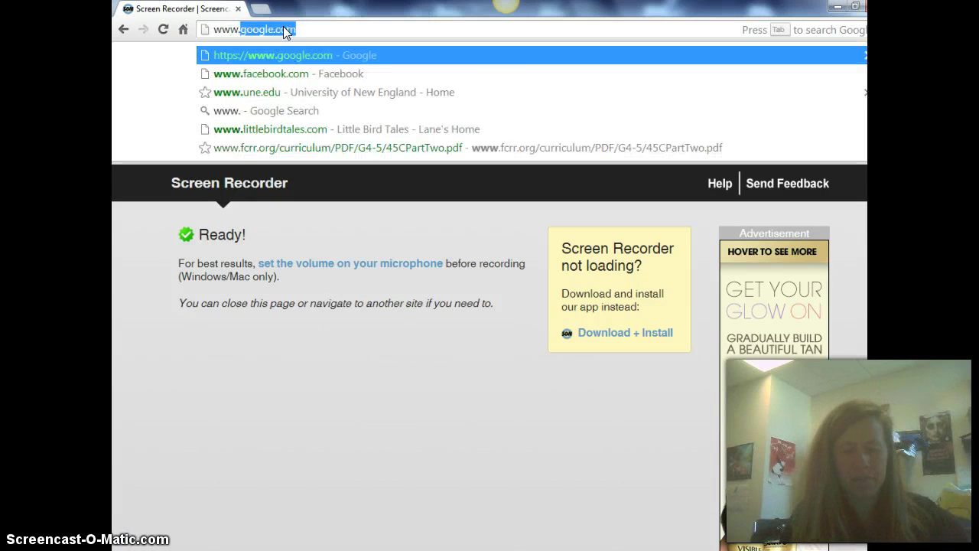
pyautogui.write('goo')
pyautogui.press('Return')
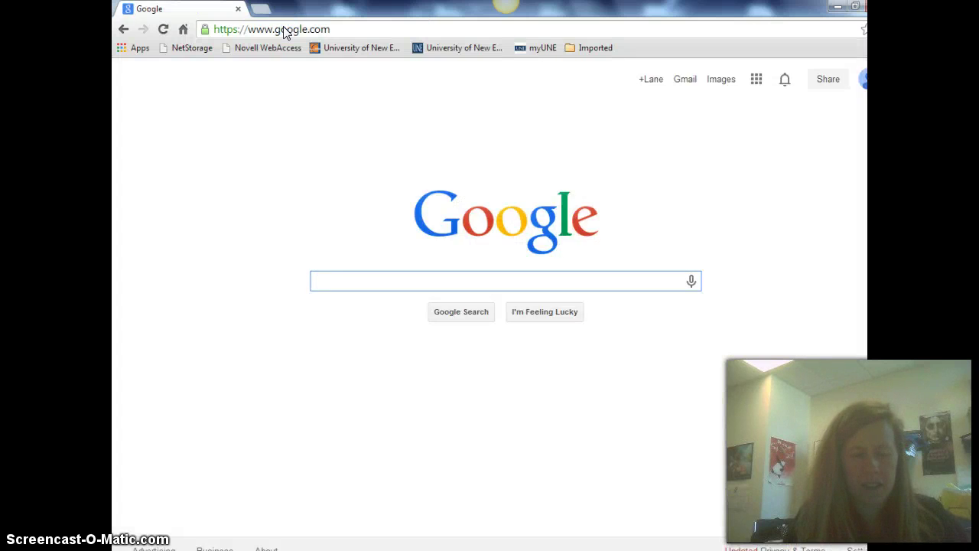
pyautogui.write('ELL compre')
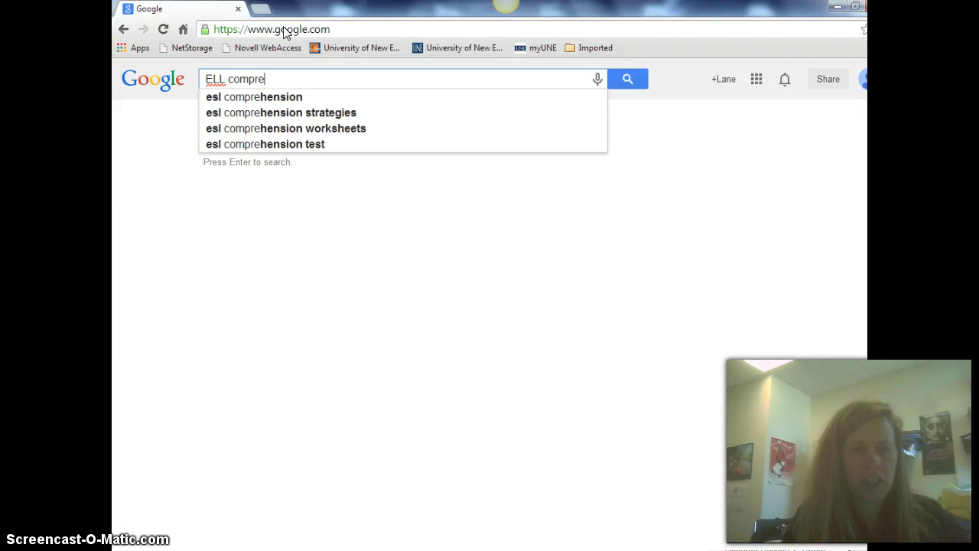
pyautogui.write('hension K-')
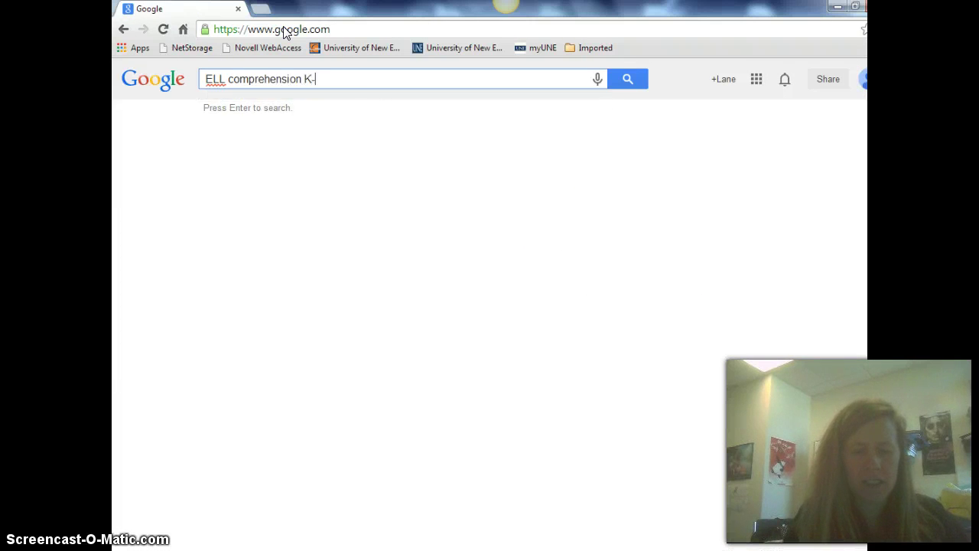
pyautogui.write('2')
pyautogui.press('Return')
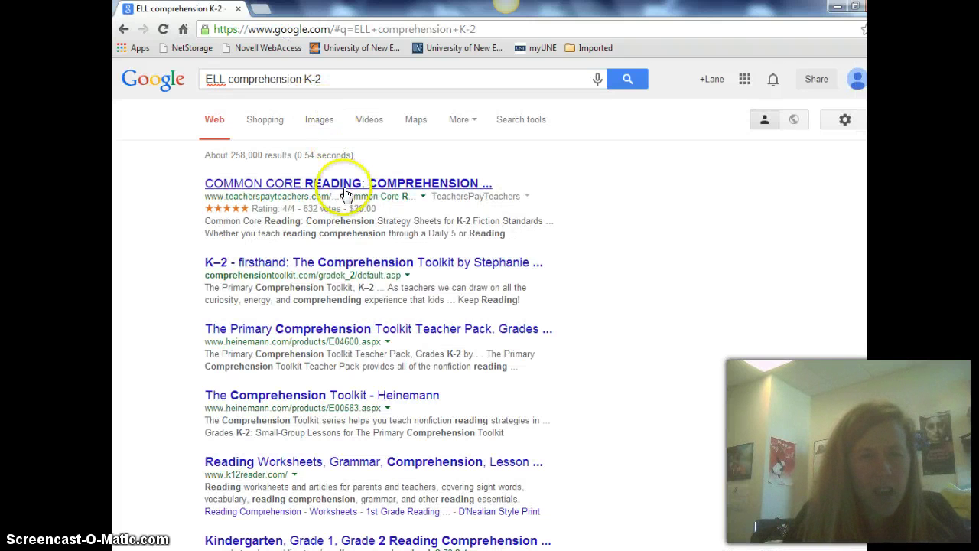
# Copy the Primary Comprehension Toolkit, K–2 page URL and return to the binder
pyautogui.click(321, 261)
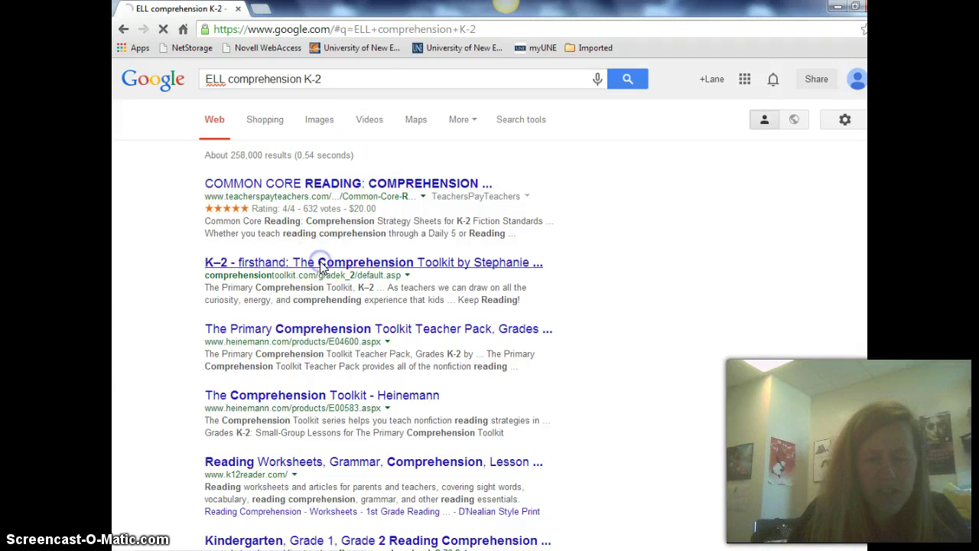
pyautogui.click(283, 29)
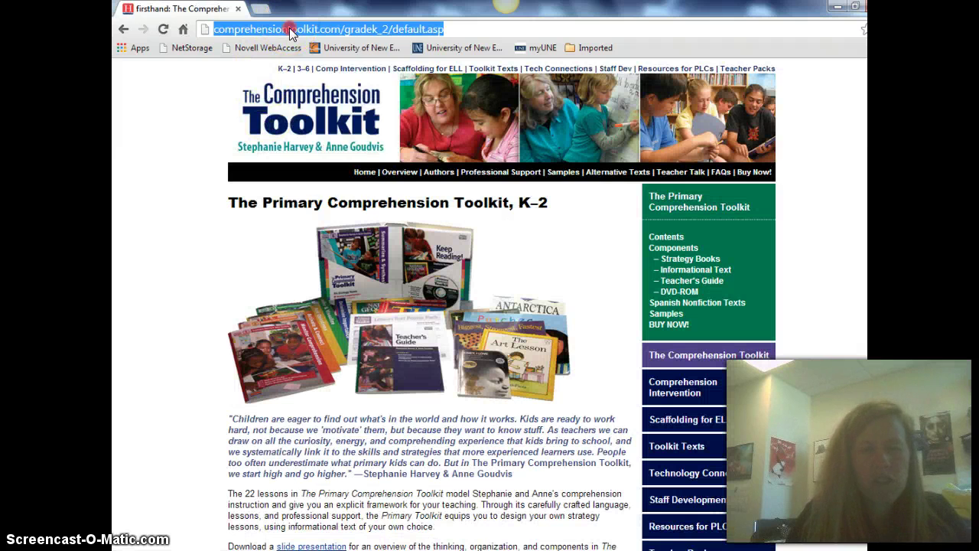
pyautogui.rightClick(290, 31)
pyautogui.click(315, 78)
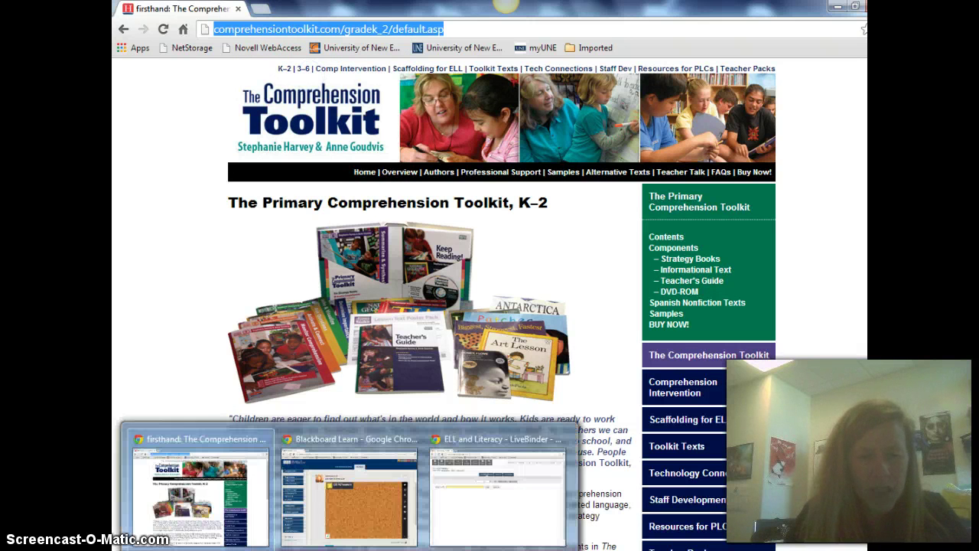
pyautogui.click(469, 528)
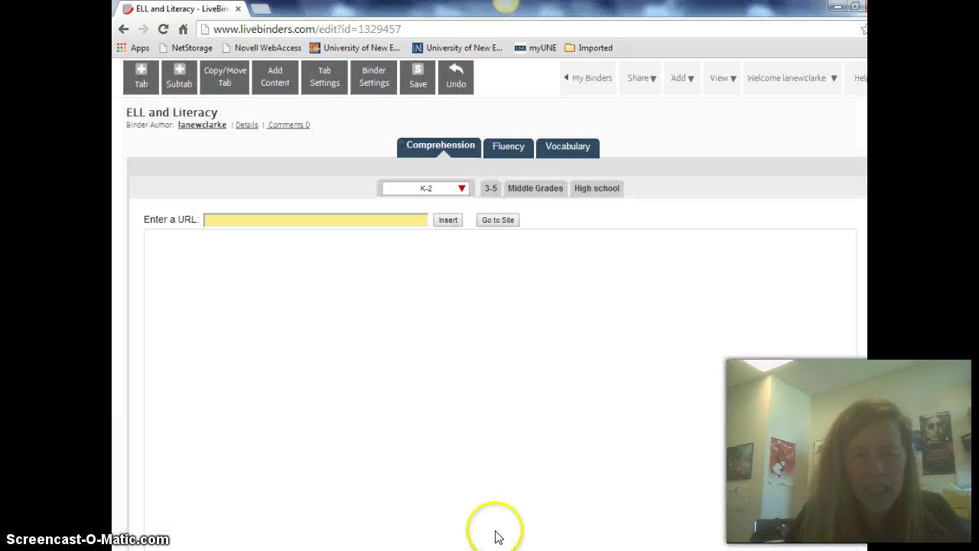
# Paste the Comprehension Toolkit URL into the K-2 subtab and insert it
pyautogui.rightClick(309, 218)
pyautogui.click(340, 298)
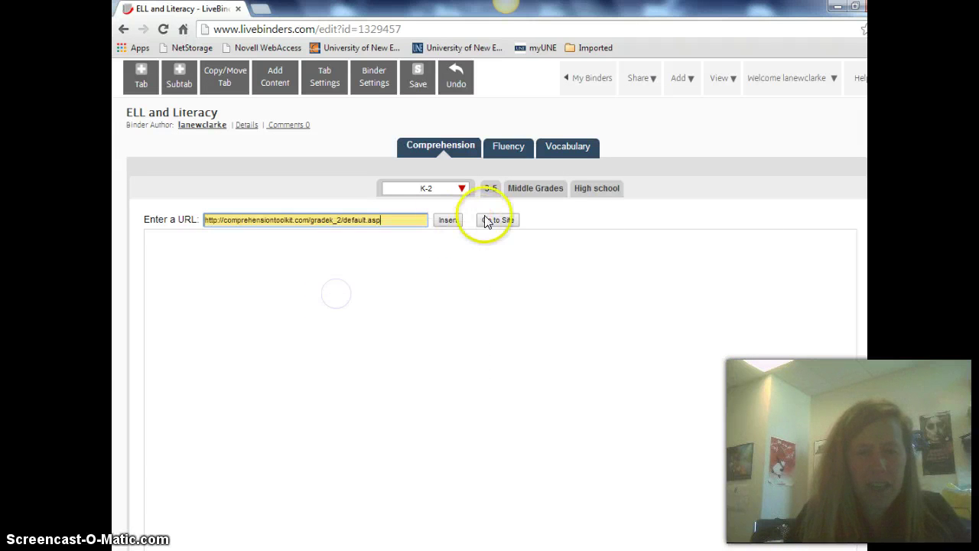
pyautogui.click(449, 219)
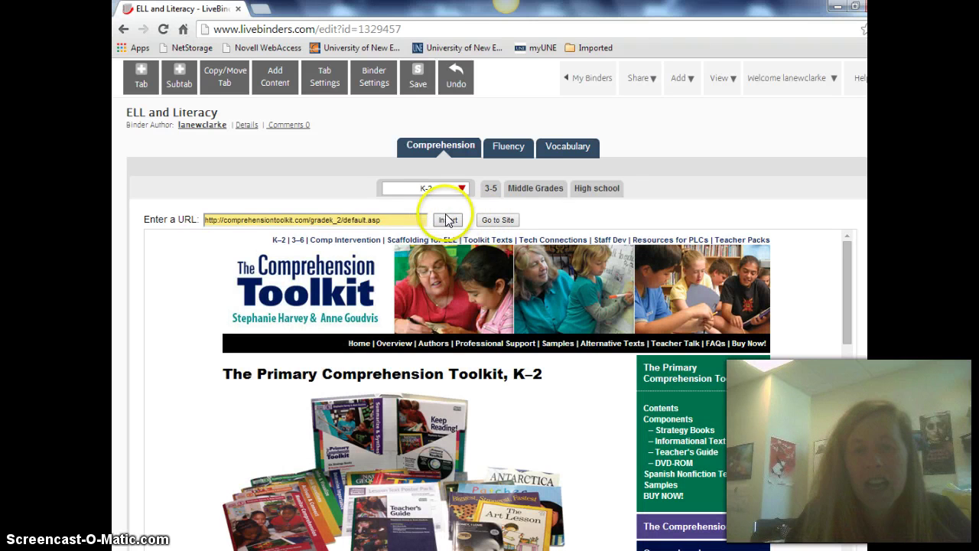
# Browse the Add Content options, including other content types, and close without adding
pyautogui.click(270, 81)
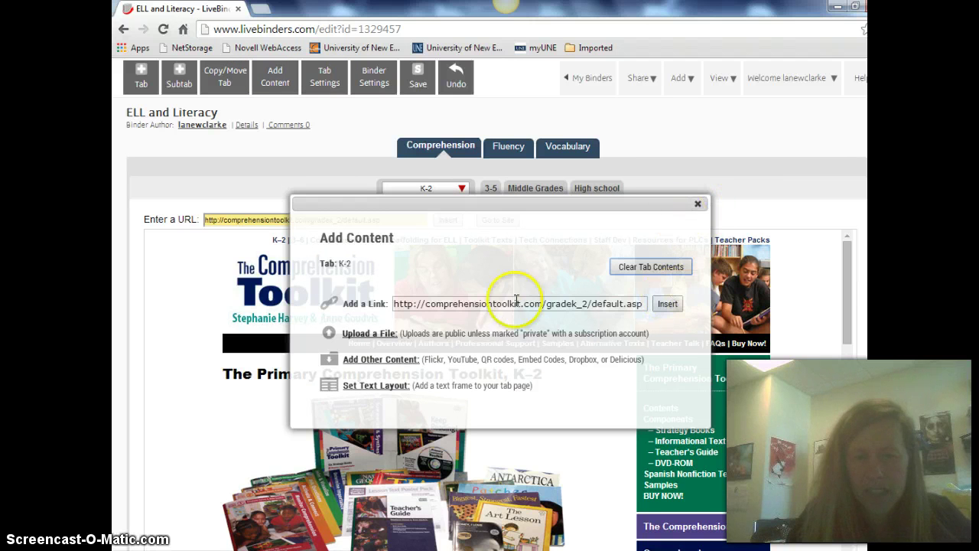
pyautogui.click(398, 360)
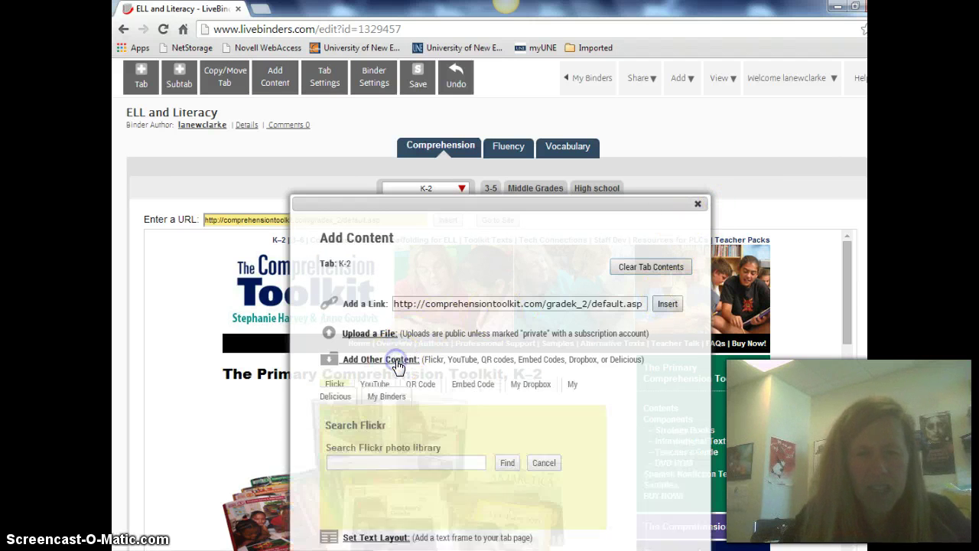
pyautogui.click(697, 205)
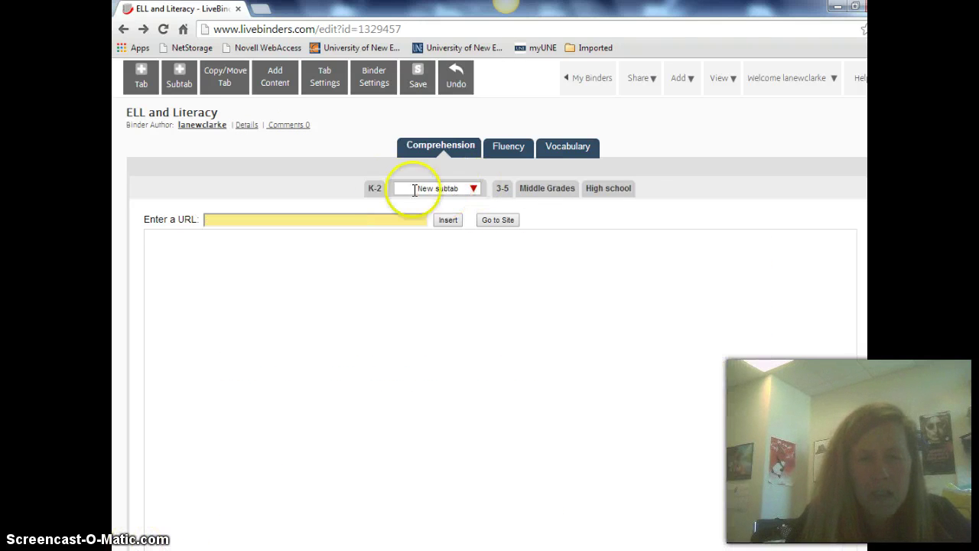
# Check the K-2, New subtab, 3-5, Middle Grades and High school subtabs, ending on K-2
pyautogui.click(372, 188)
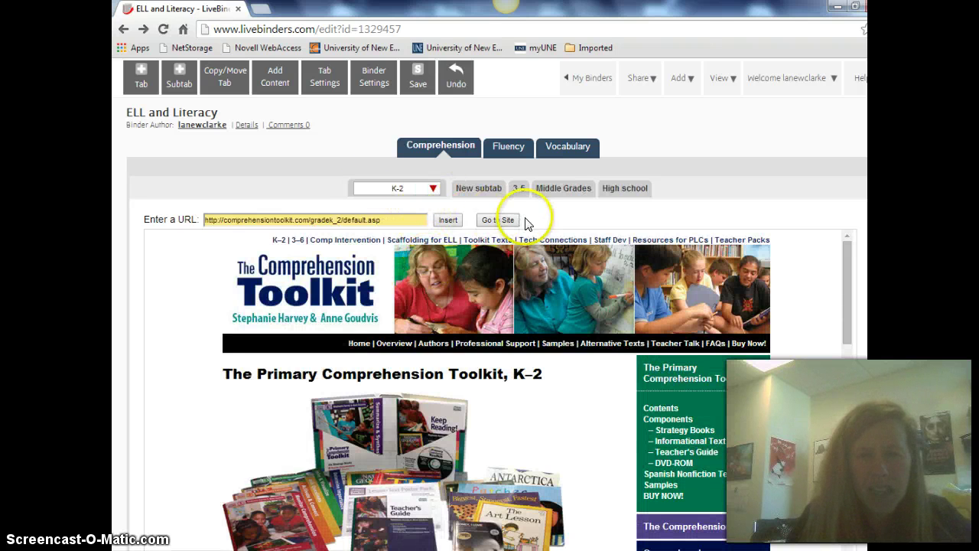
pyautogui.click(472, 188)
pyautogui.click(502, 188)
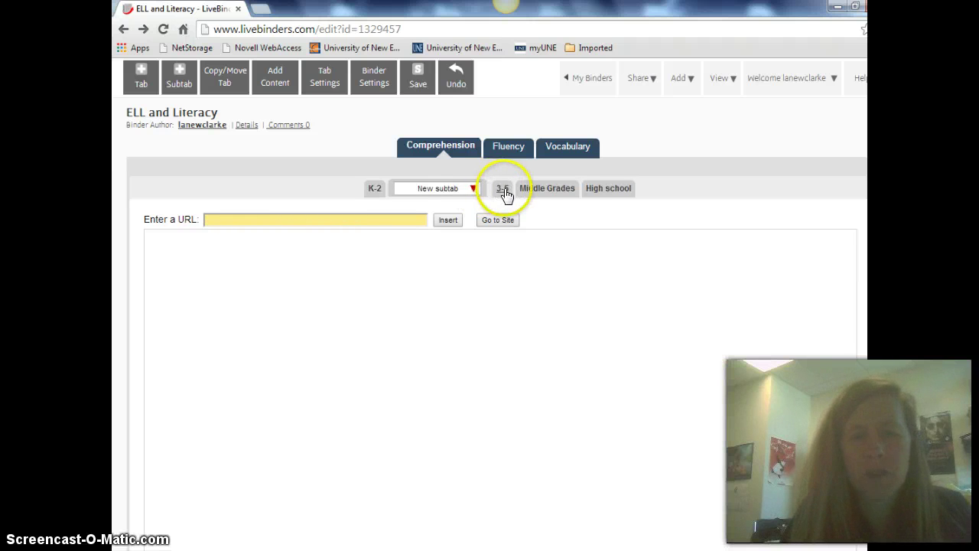
pyautogui.click(564, 190)
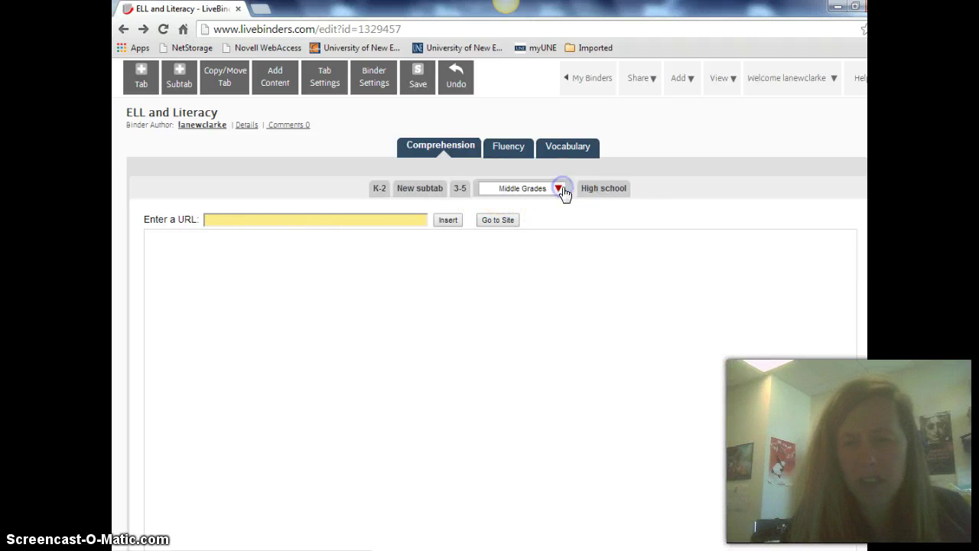
pyautogui.click(603, 191)
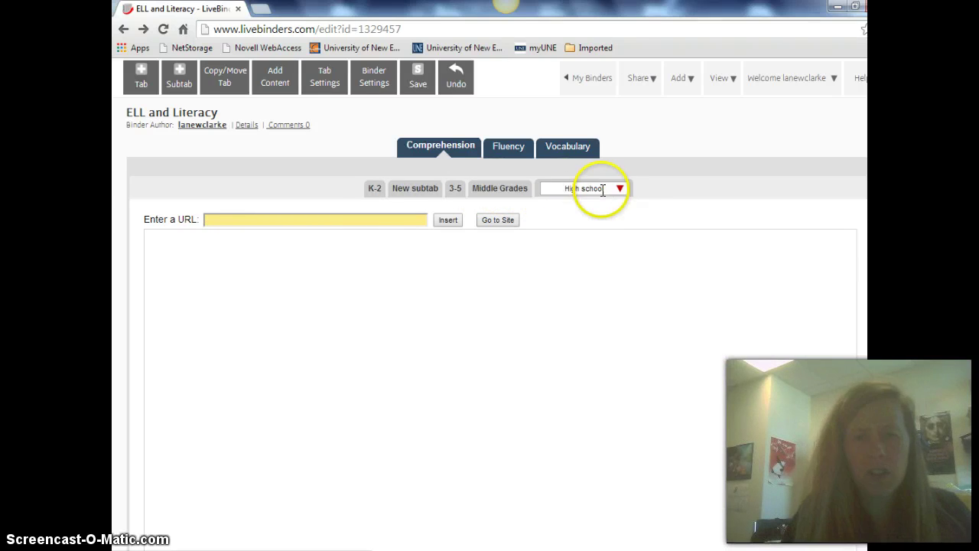
pyautogui.click(375, 188)
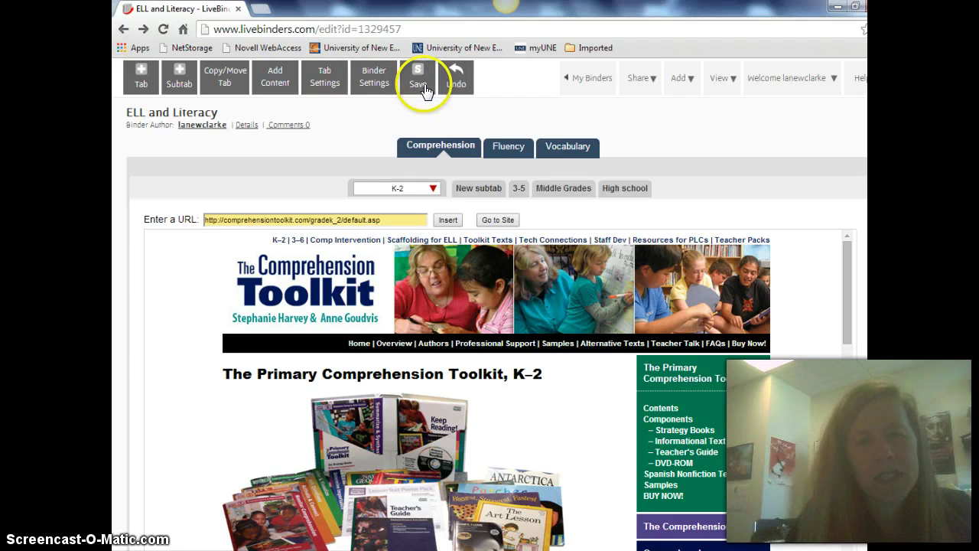
# Save the binder and view its Share > Link or Embed URL
pyautogui.click(424, 87)
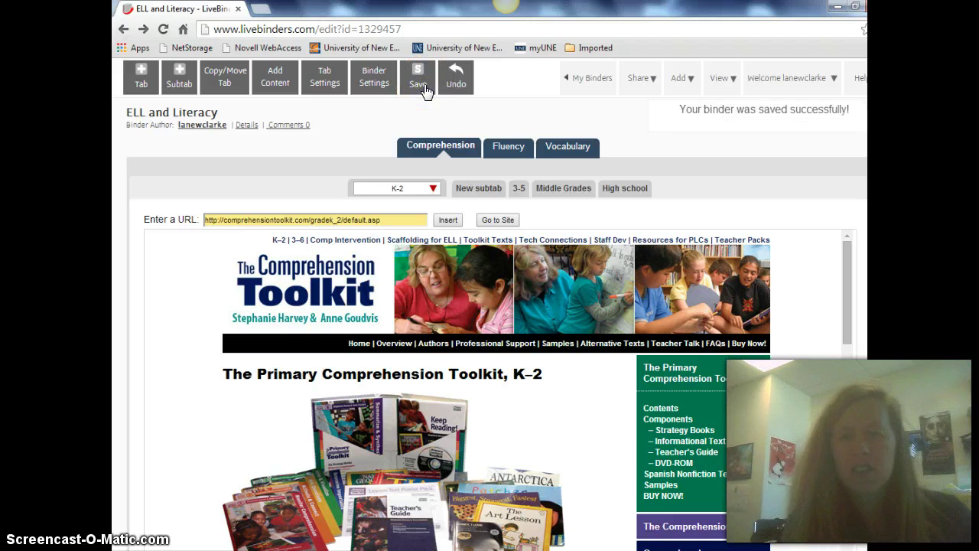
pyautogui.click(641, 79)
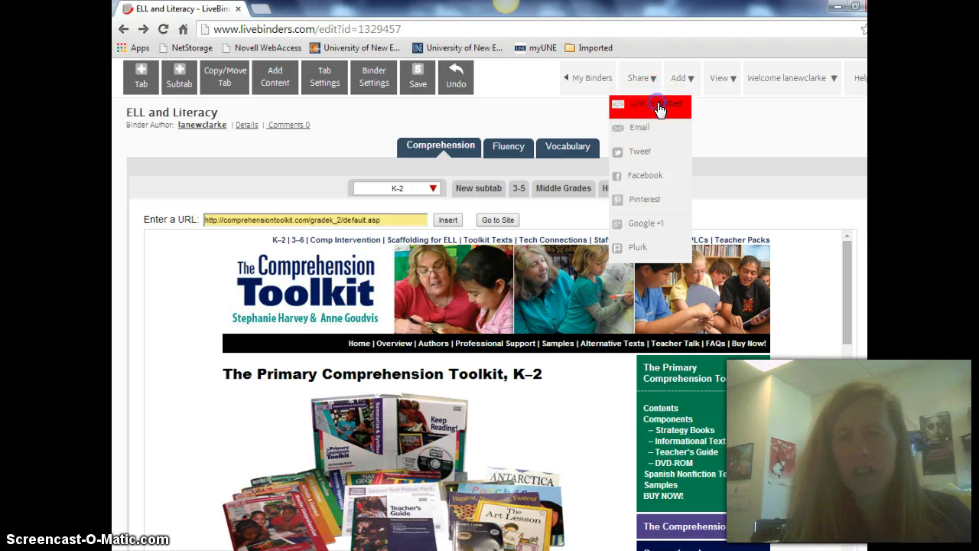
pyautogui.click(660, 110)
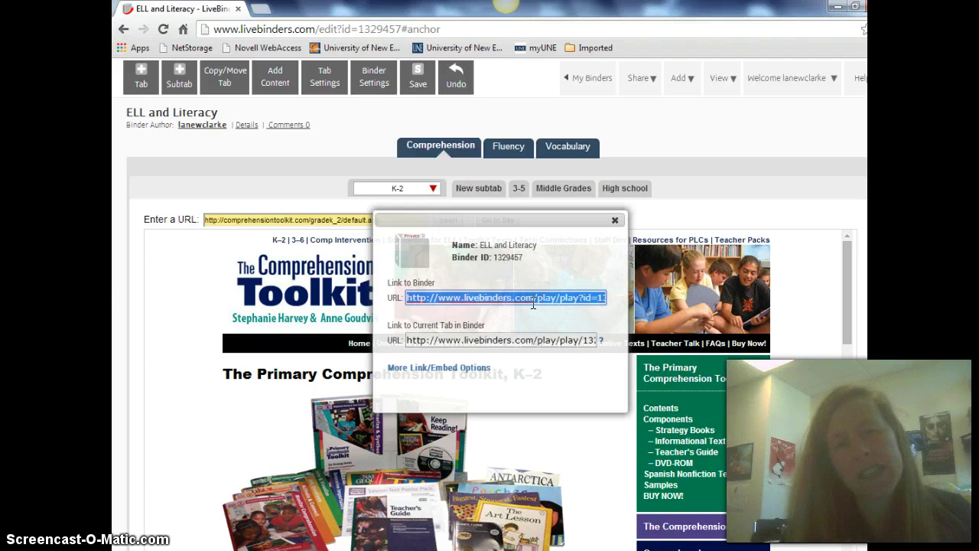
pyautogui.click(615, 221)
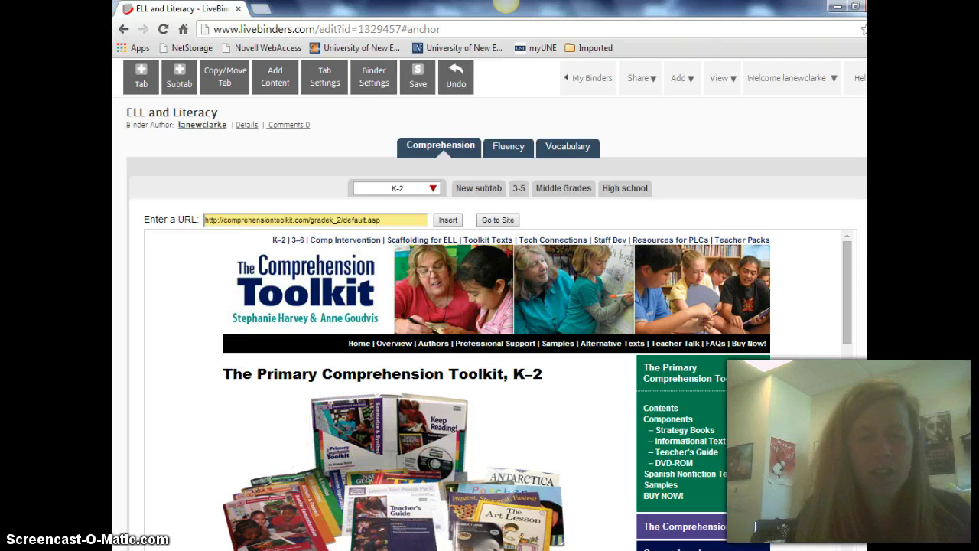